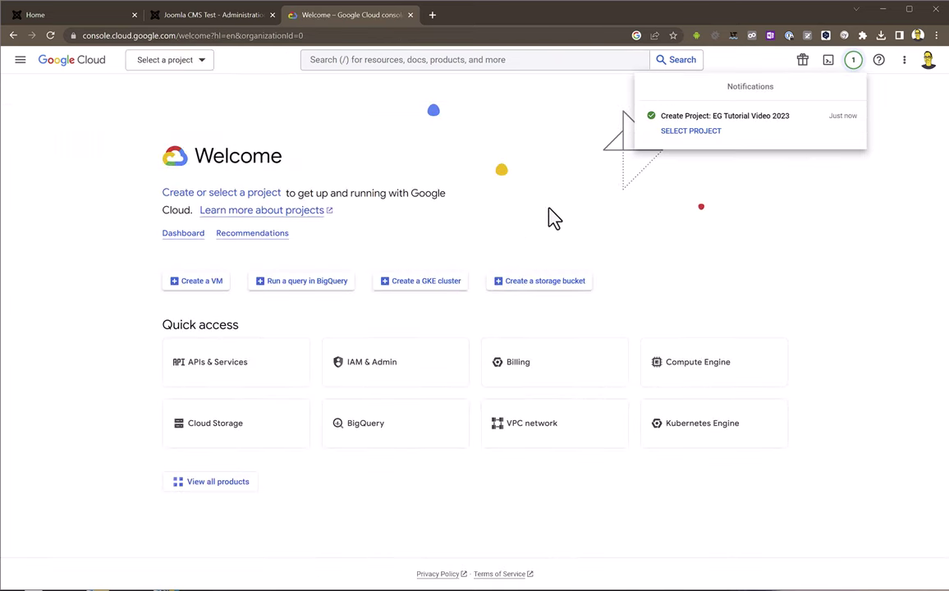
# Switch to the newly created EG Tutorial Video 2023 project's dashboard
pyautogui.click(691, 133)
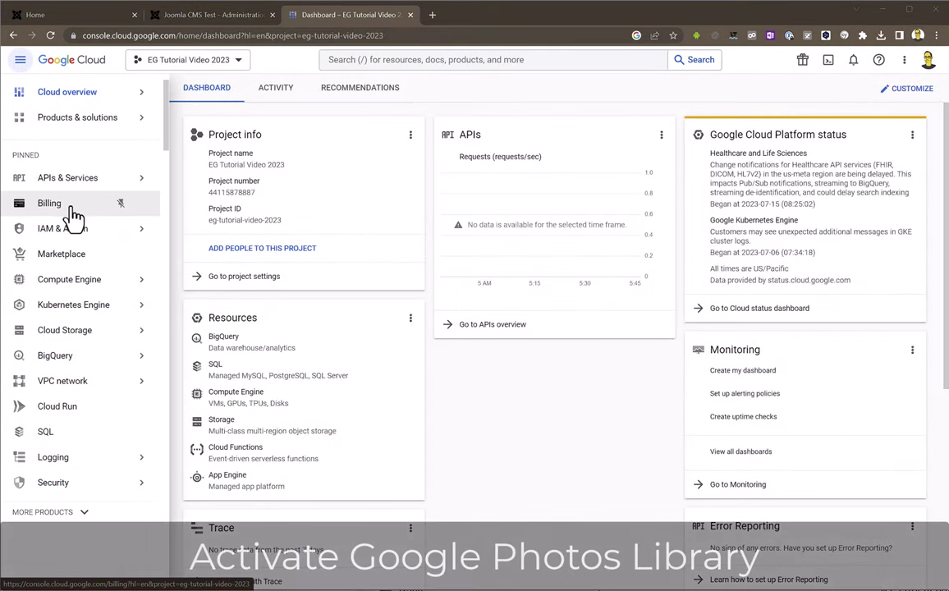
# Search the API library for Photos and enable the Photos Library API
pyautogui.moveTo(72, 184)
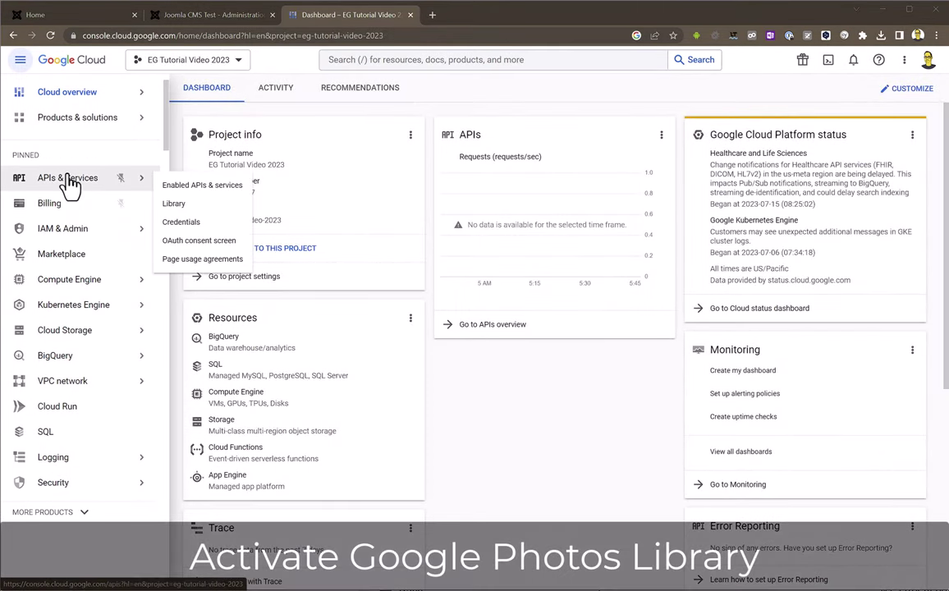
pyautogui.click(188, 207)
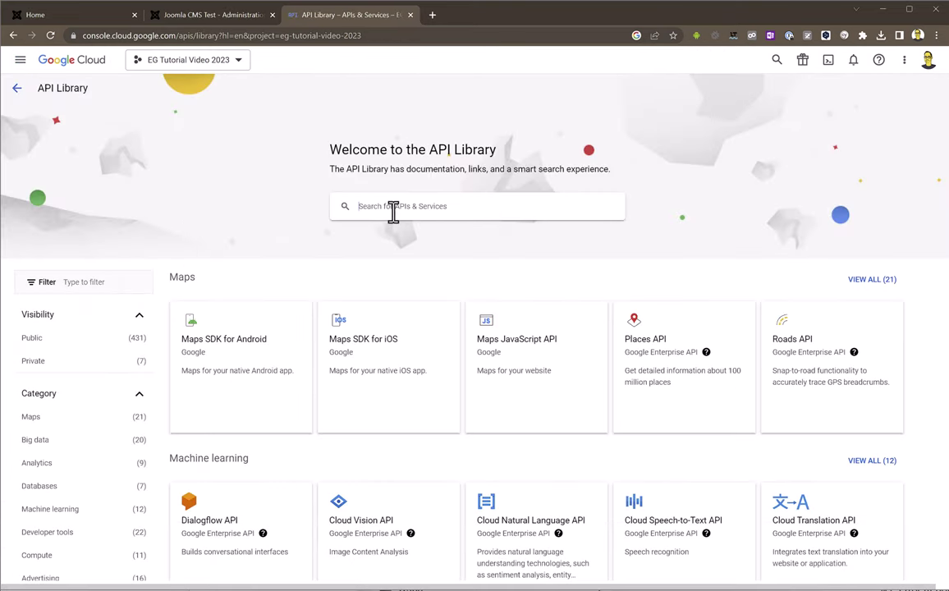
pyautogui.click(394, 208)
pyautogui.write('Photos')
pyautogui.press('Return')
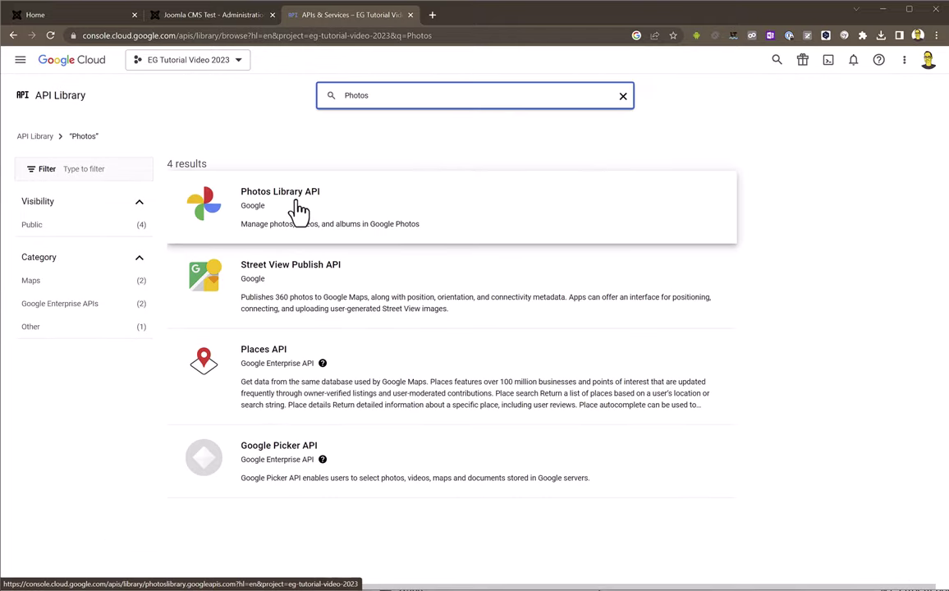
pyautogui.click(299, 212)
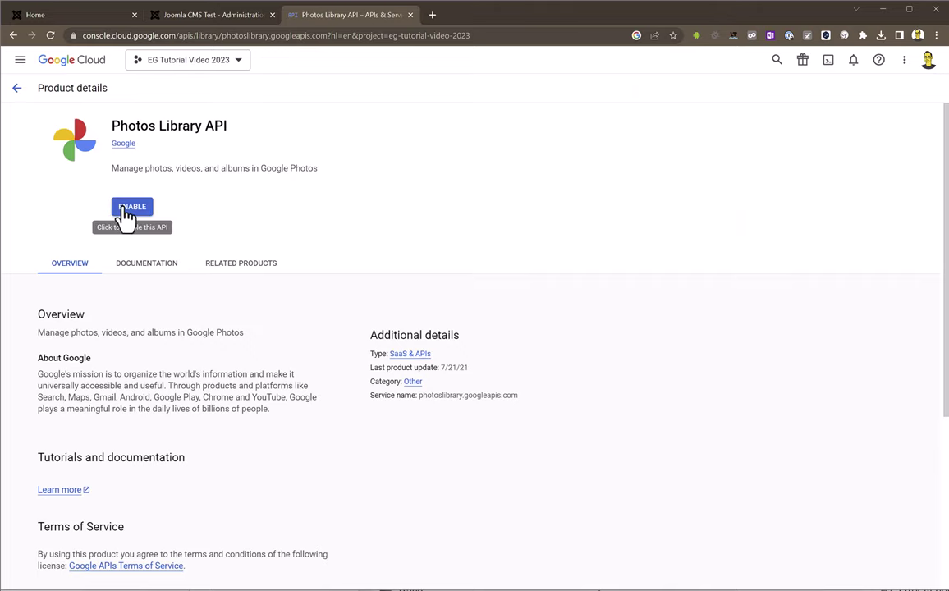
pyautogui.click(123, 212)
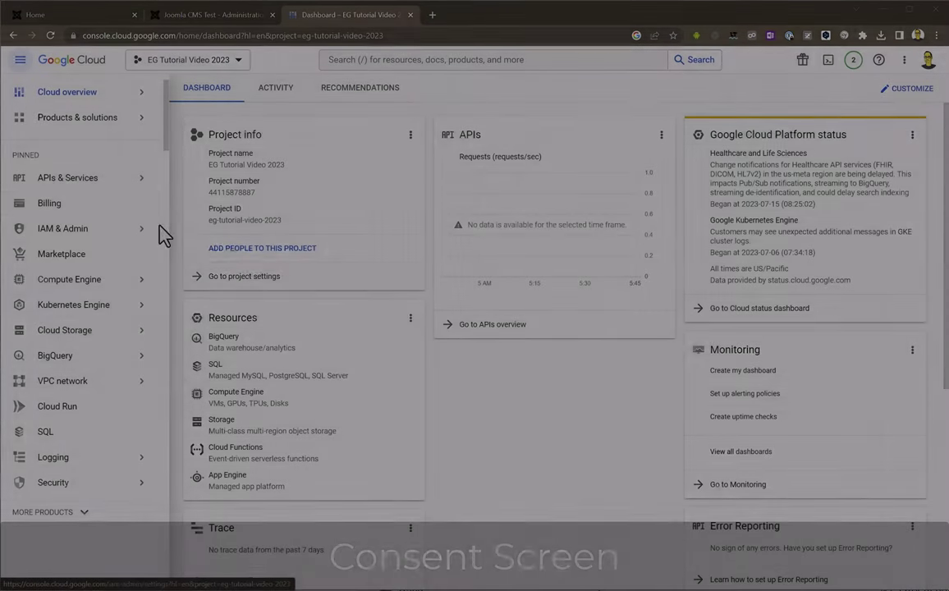
pyautogui.moveTo(87, 187)
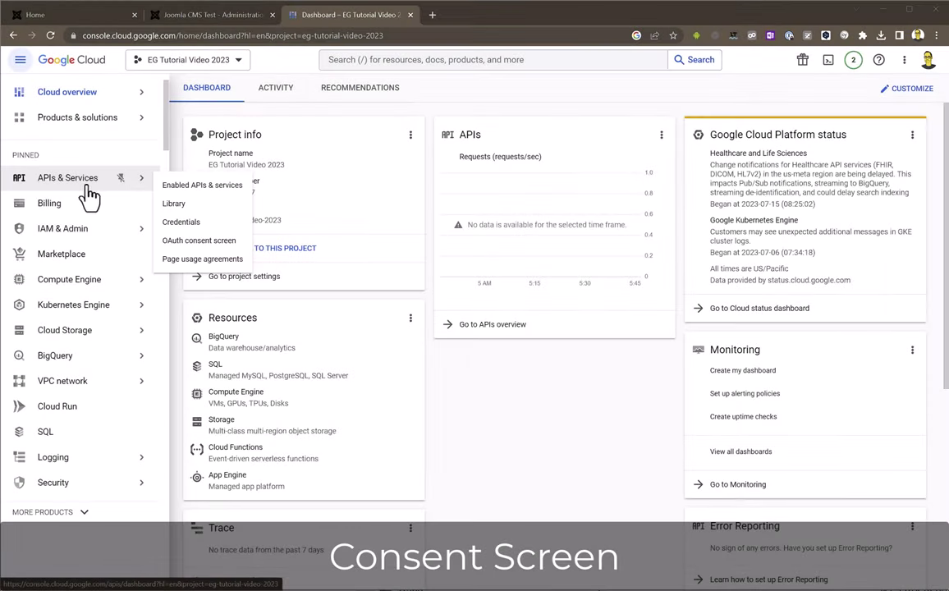
pyautogui.click(193, 243)
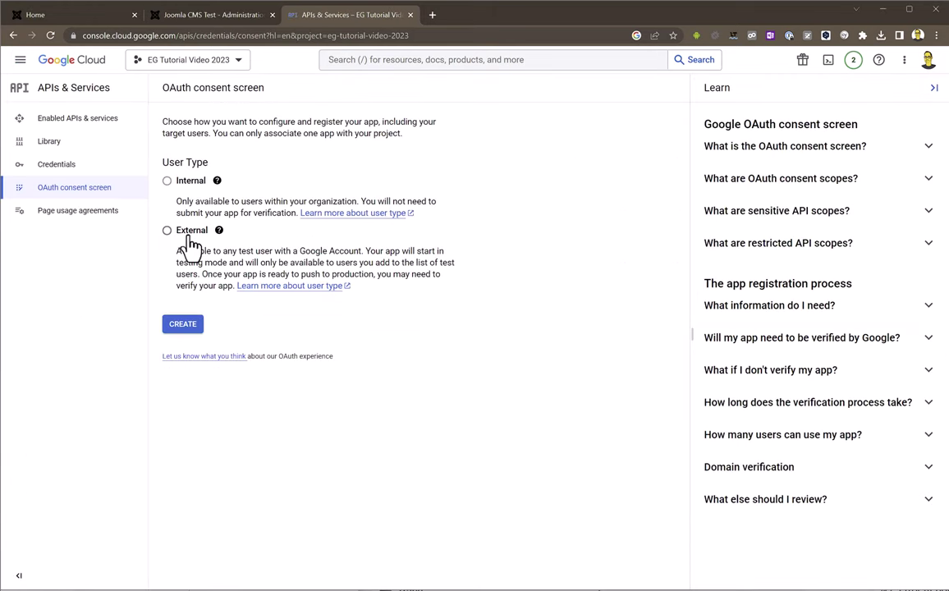
# Create an External consent screen named EG Tutorial Video 2023 with the account's support email
pyautogui.click(188, 233)
pyautogui.click(185, 328)
pyautogui.click(193, 238)
pyautogui.write('EG Tutorial Video 2023')
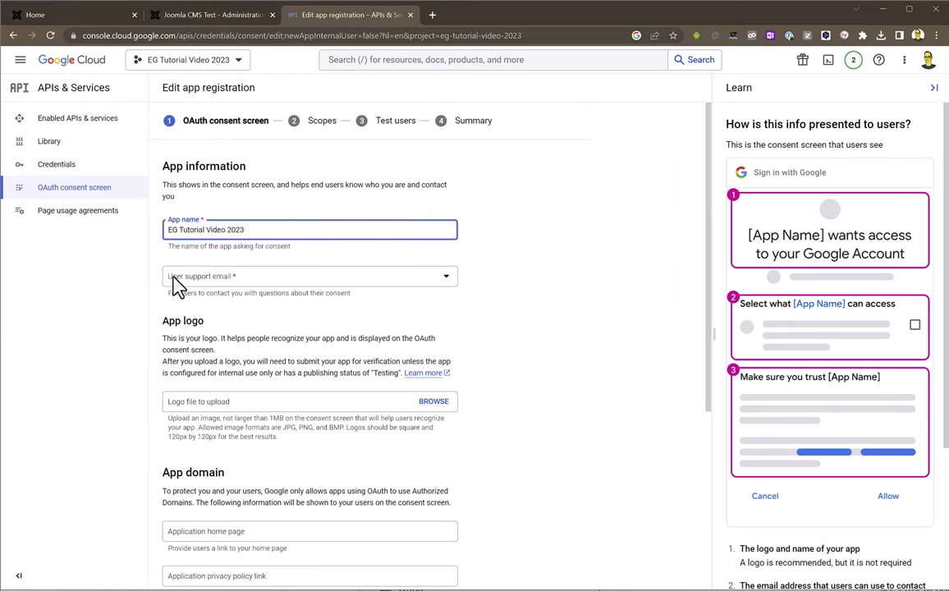
pyautogui.click(198, 278)
pyautogui.click(210, 283)
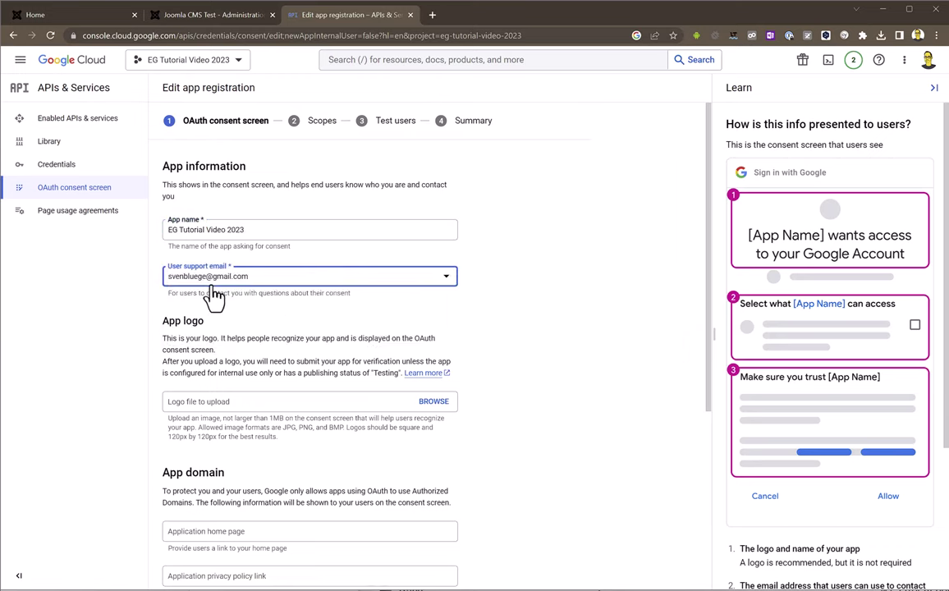
pyautogui.scroll(-2, 525, 402)
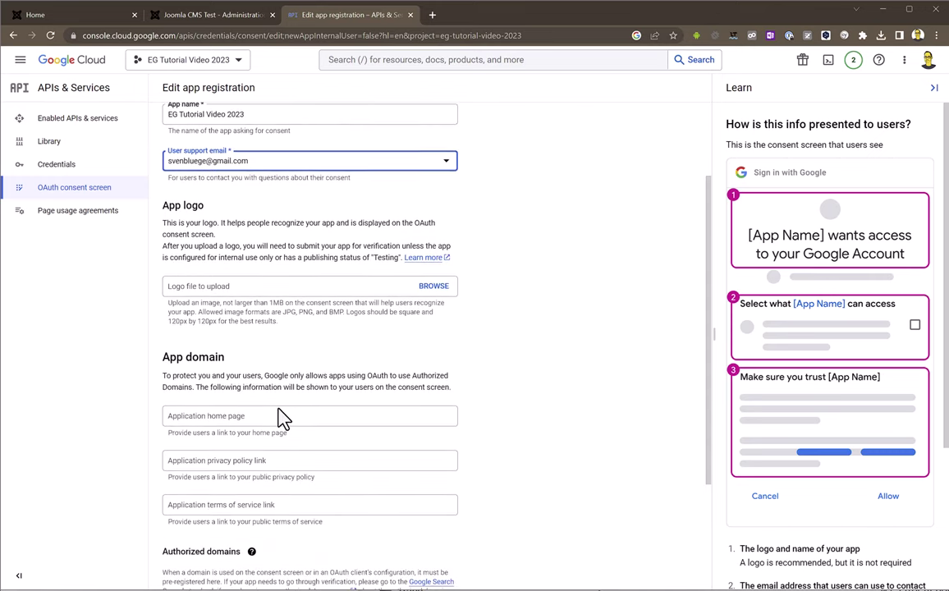
pyautogui.click(278, 422)
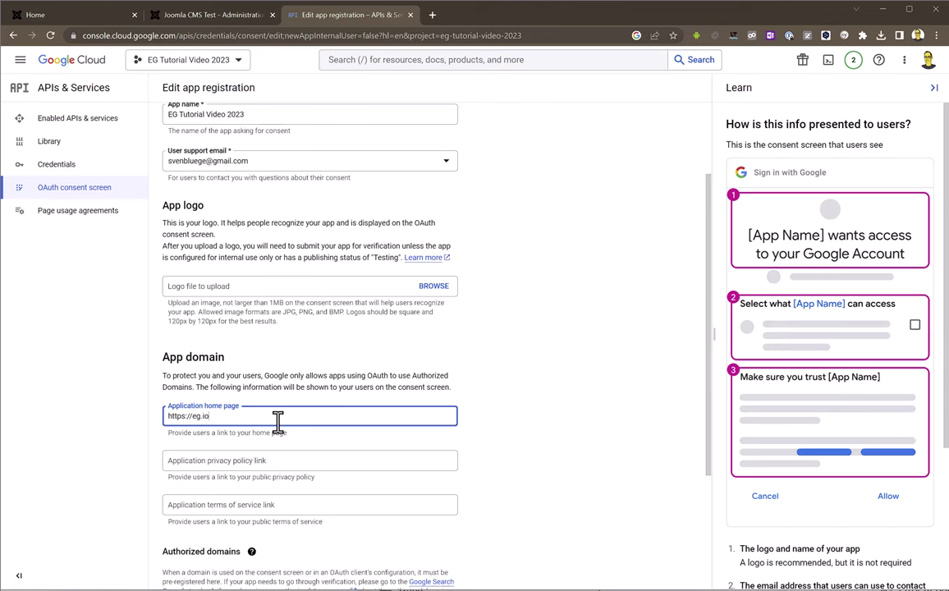
pyautogui.scroll(-3, 278, 422)
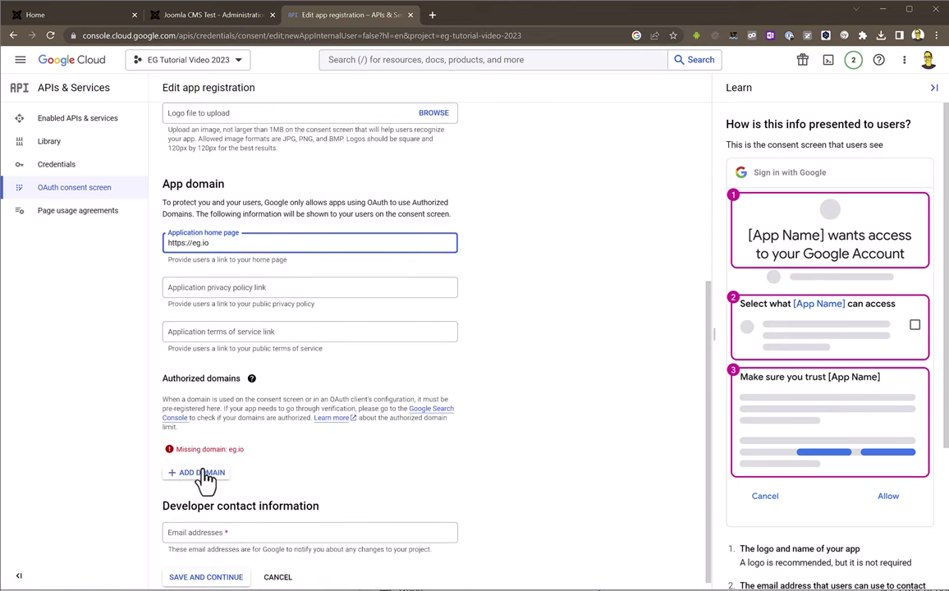
pyautogui.click(203, 475)
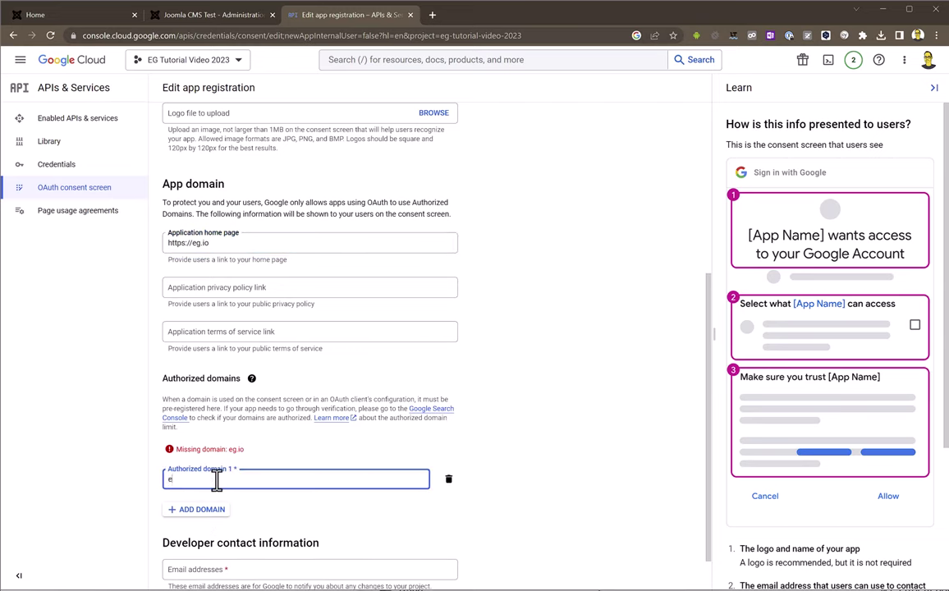
pyautogui.write('eg.io')
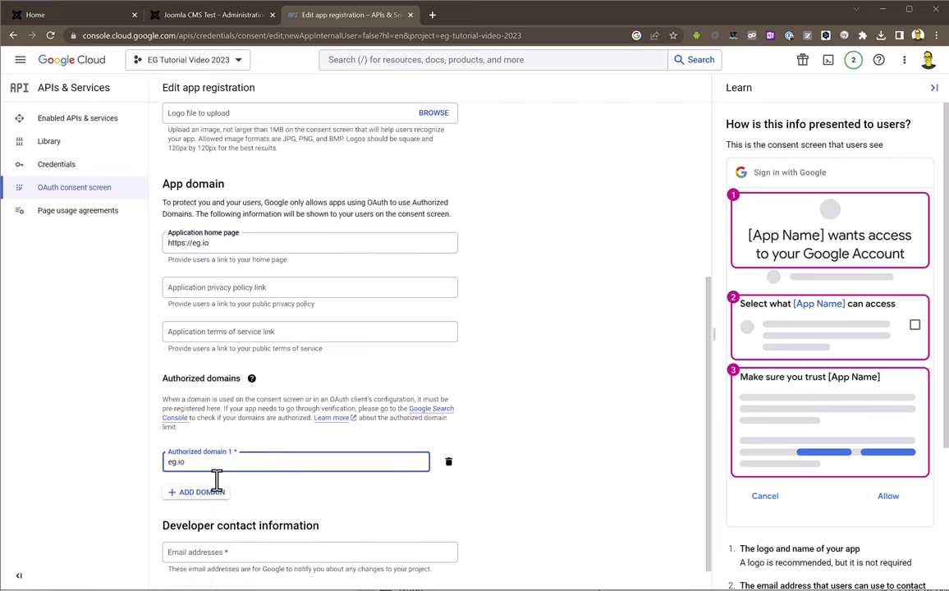
pyautogui.scroll(-1, 557, 463)
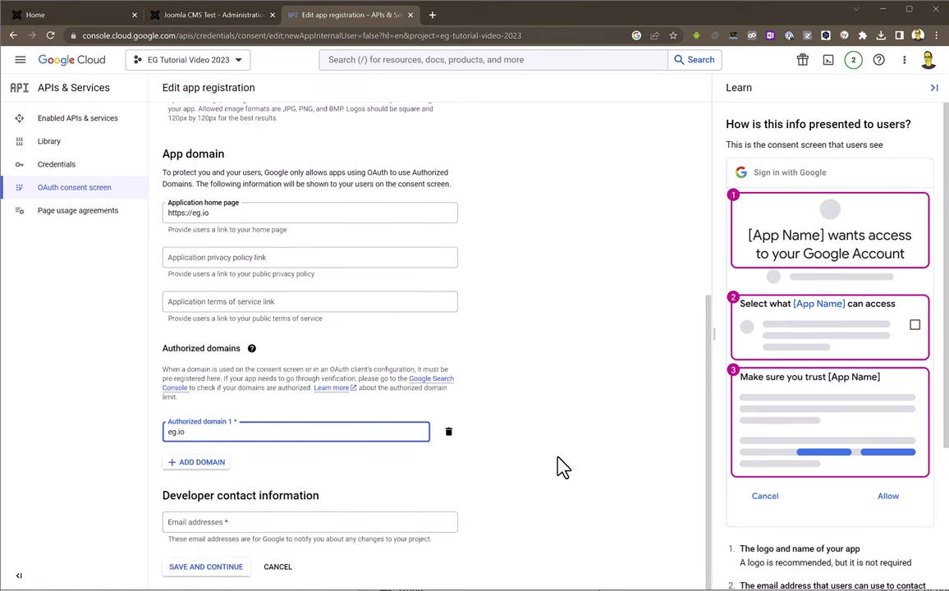
pyautogui.click(285, 522)
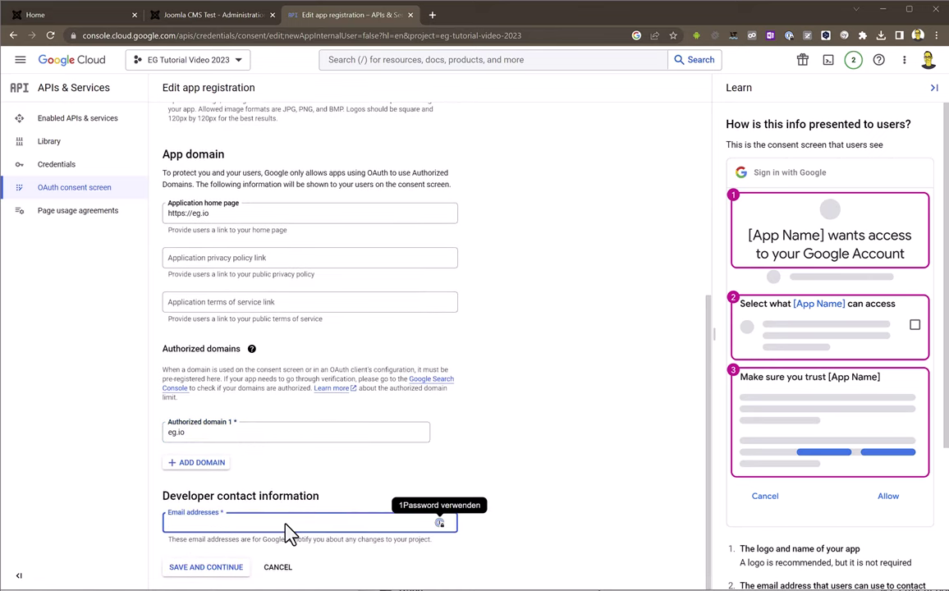
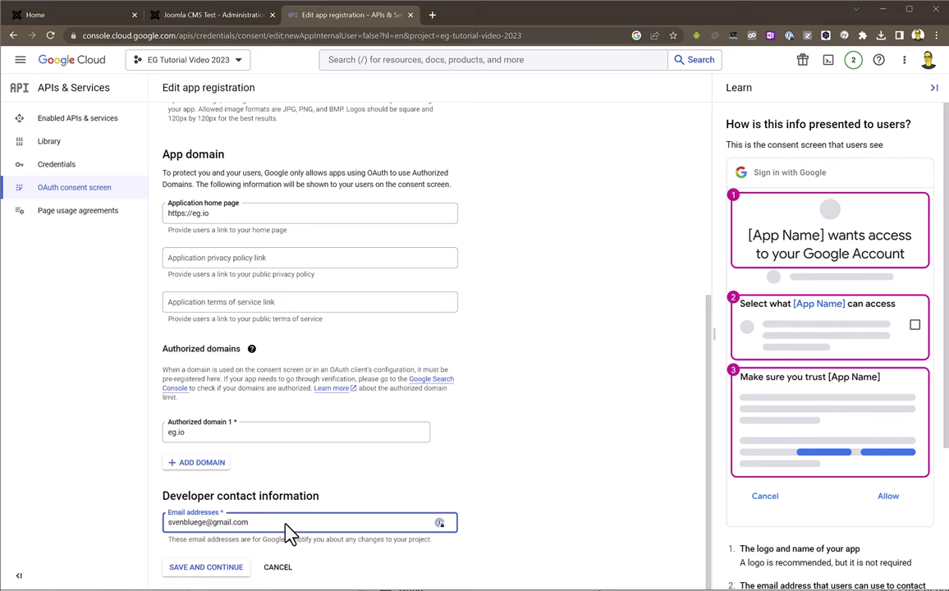
pyautogui.click(232, 568)
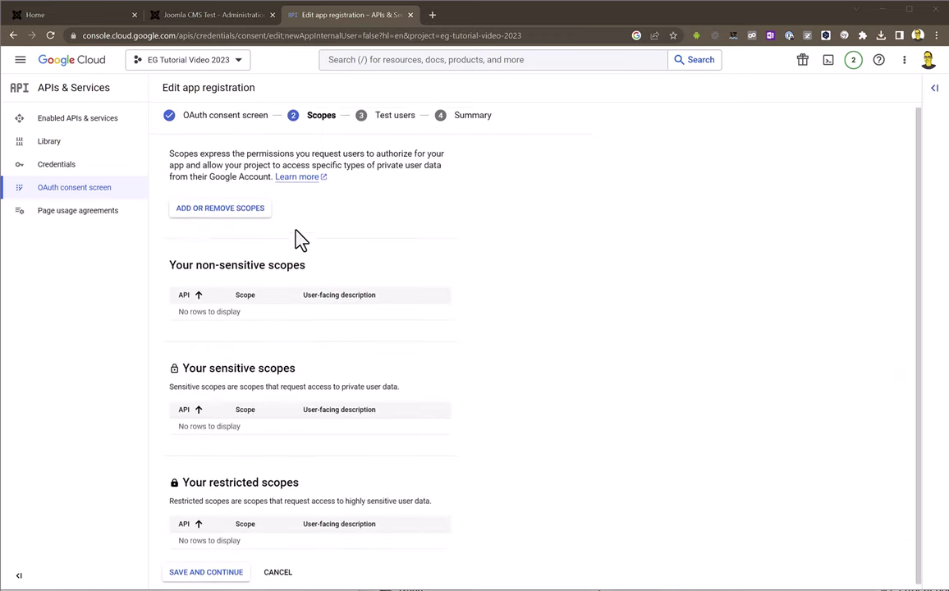
# Continue past empty scopes and test users, review the summary, and return to the overview
pyautogui.click(203, 568)
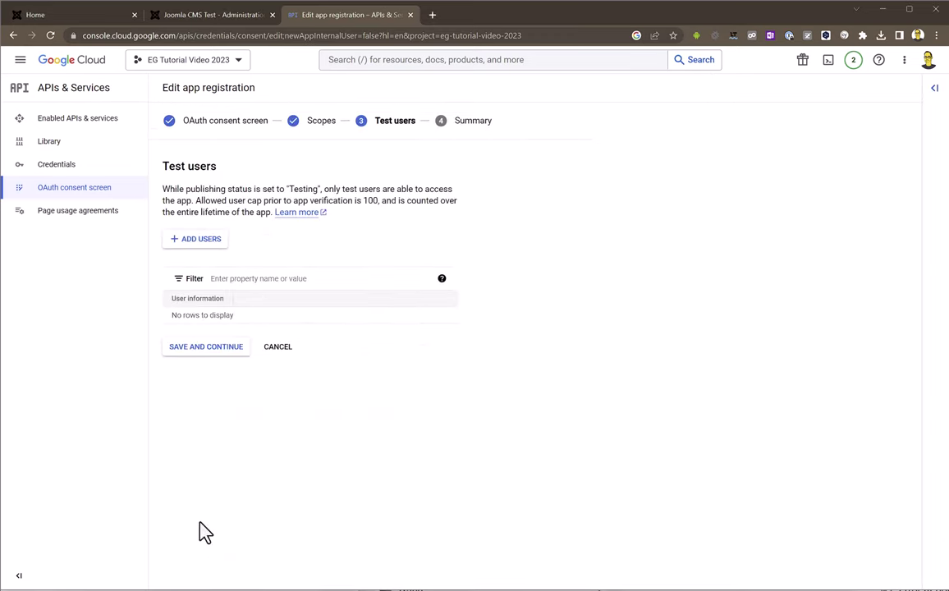
pyautogui.click(200, 364)
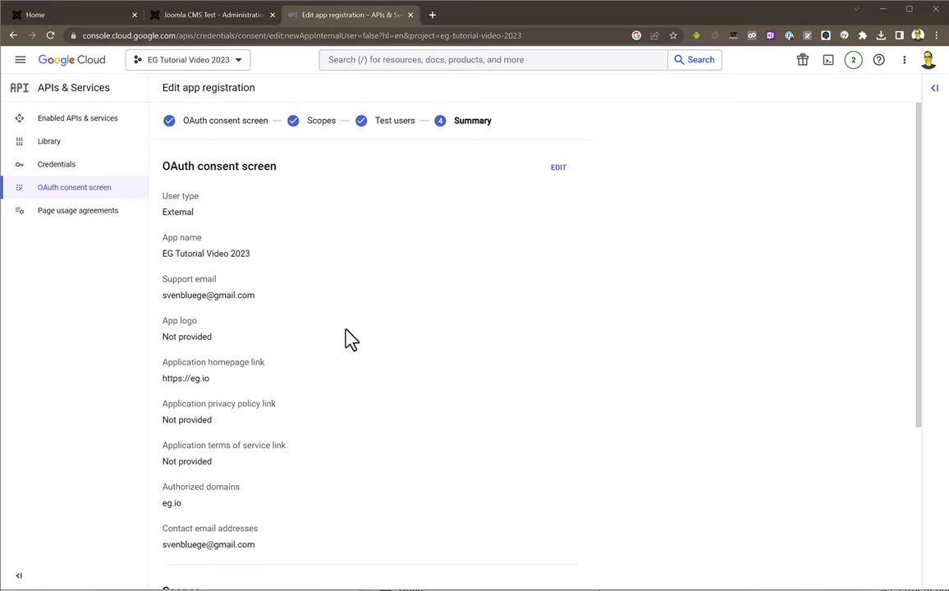
pyautogui.scroll(-2, 346, 339)
pyautogui.scroll(-2, 346, 339)
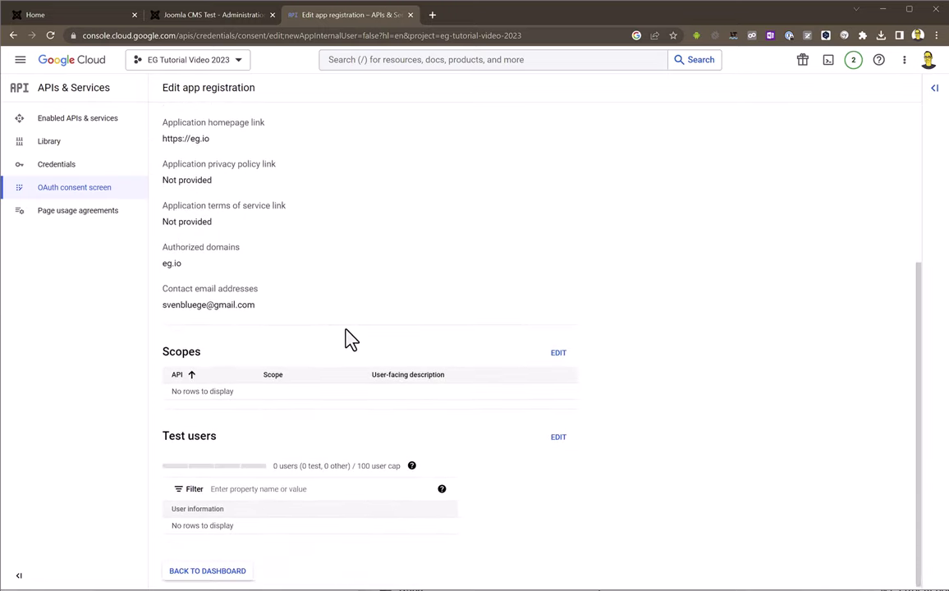
pyautogui.click(243, 568)
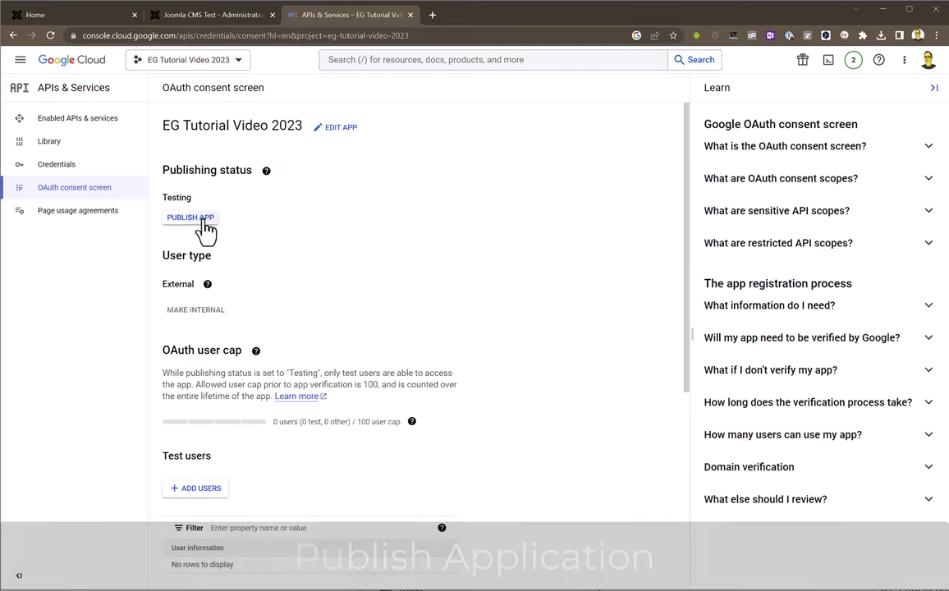
pyautogui.click(203, 221)
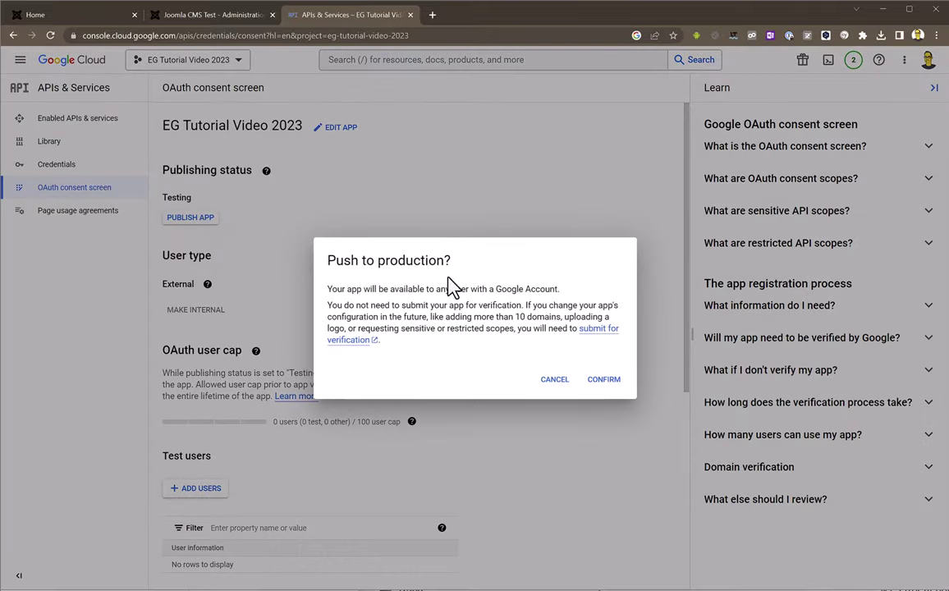
# Confirm pushing the app to production, then go to the project's Credentials page
pyautogui.click(605, 384)
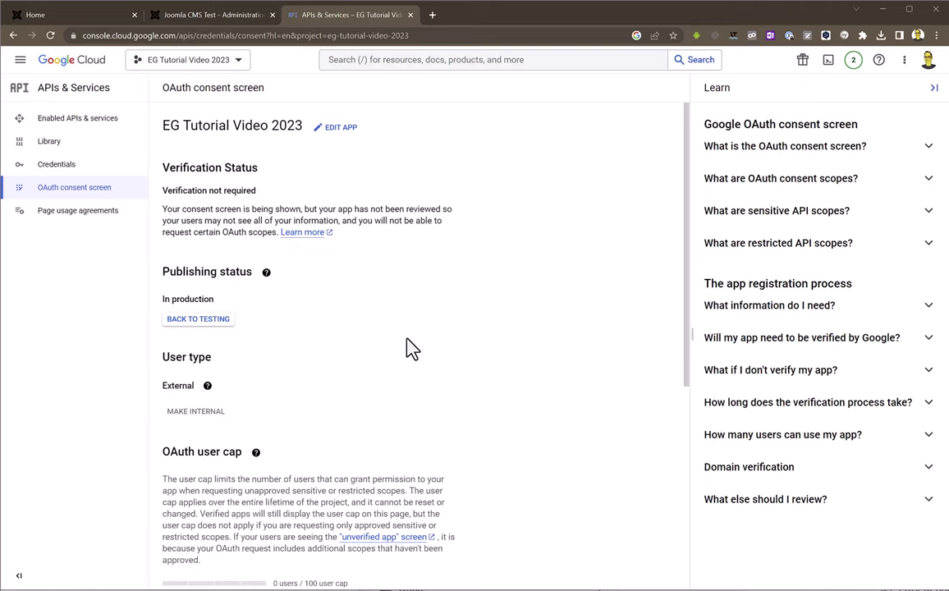
pyautogui.scroll(-5, 410, 348)
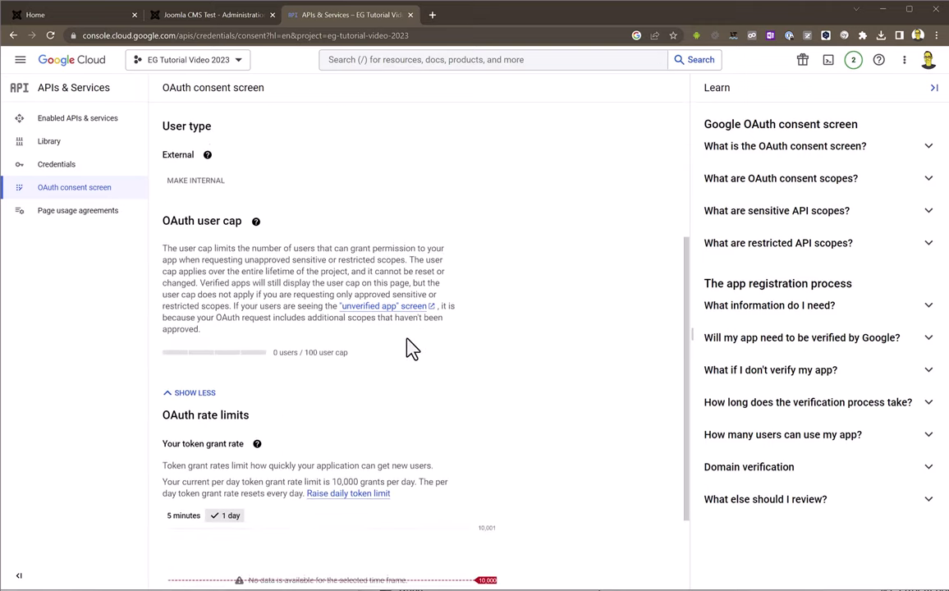
pyautogui.scroll(-1, 410, 348)
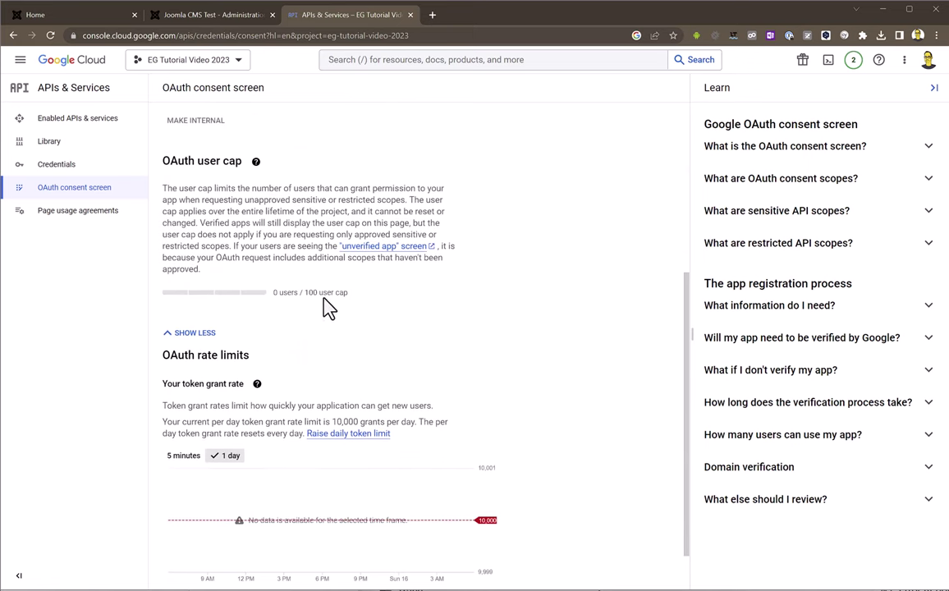
pyautogui.moveTo(304, 294); pyautogui.dragTo(351, 300)
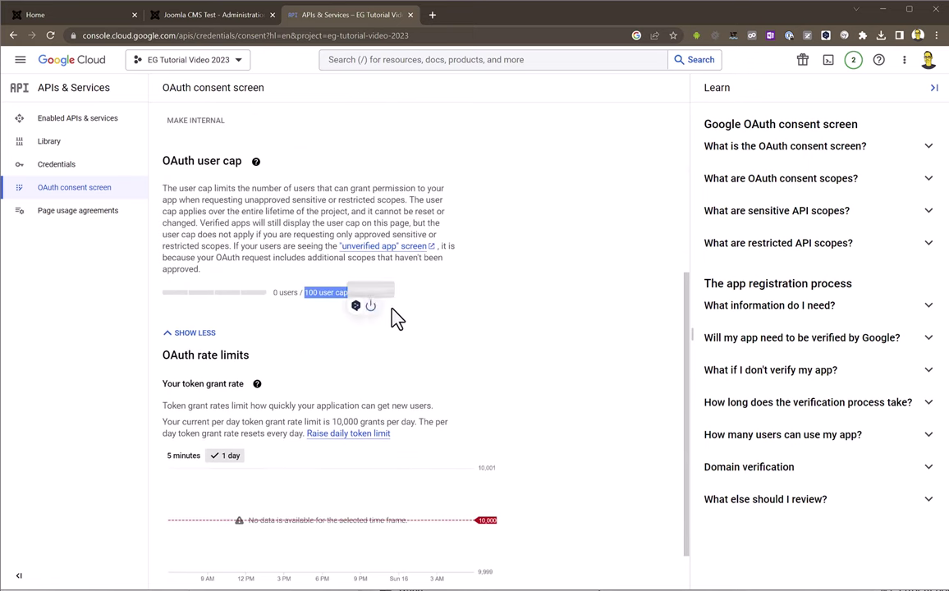
pyautogui.scroll(-1, 457, 335)
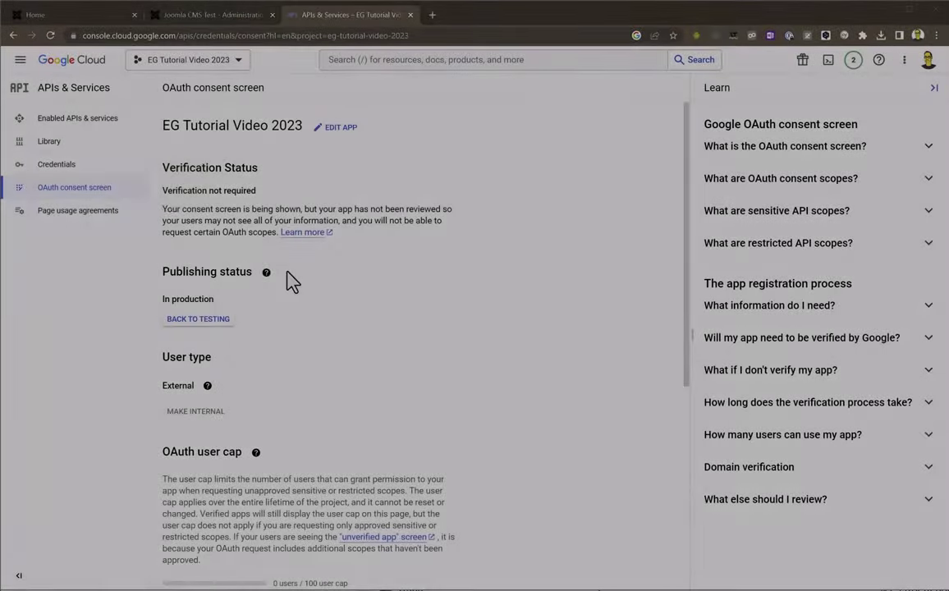
pyautogui.click(56, 172)
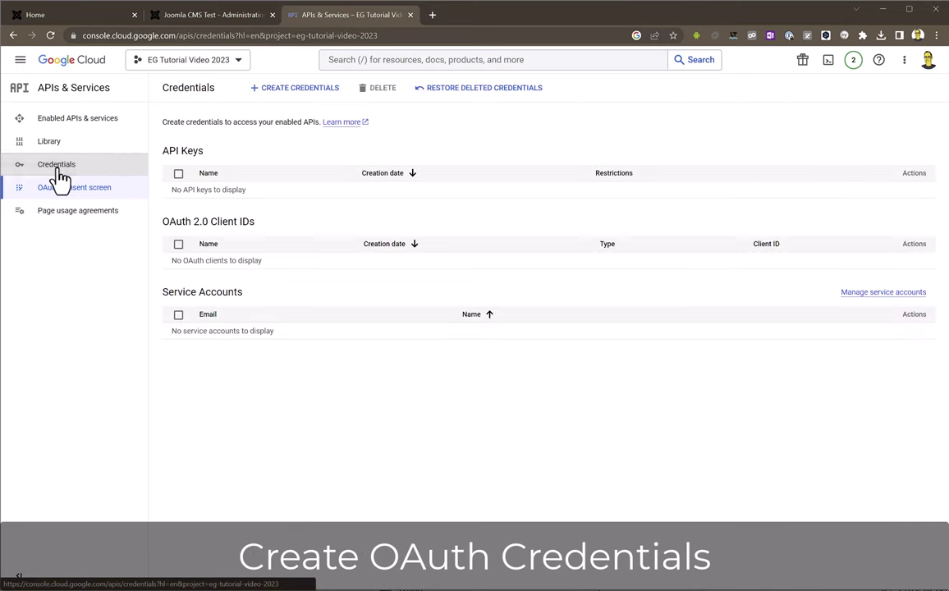
pyautogui.click(284, 97)
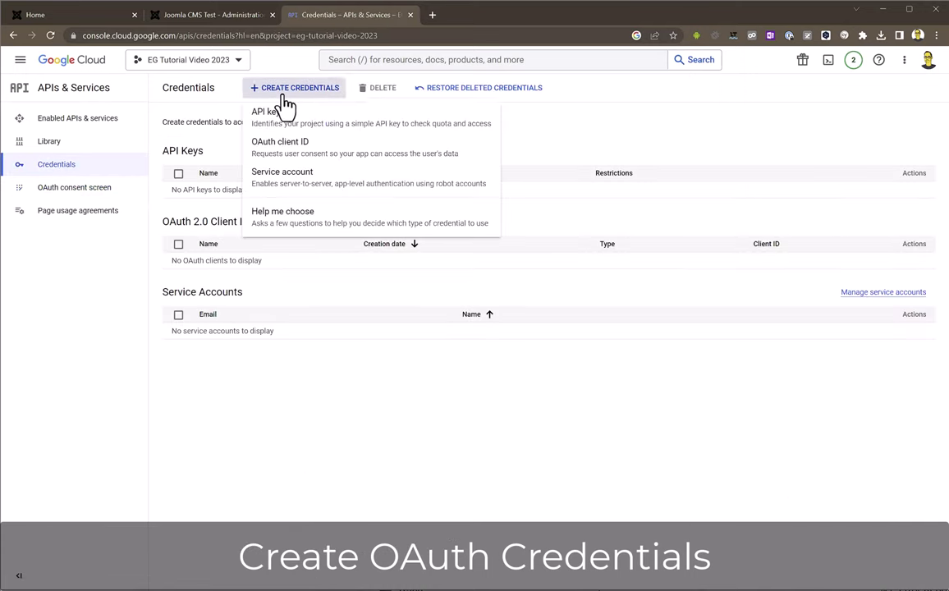
pyautogui.click(287, 150)
pyautogui.click(283, 175)
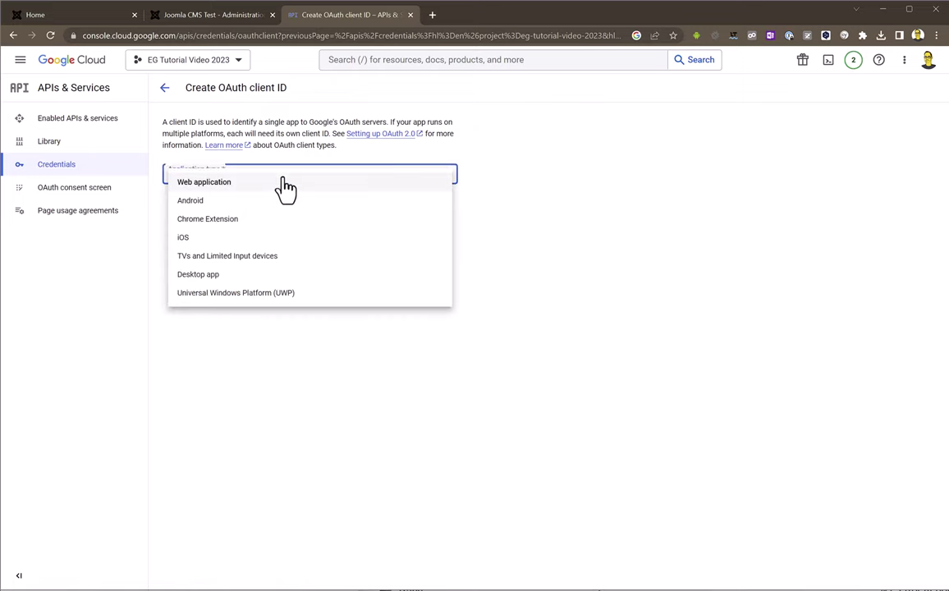
pyautogui.click(271, 189)
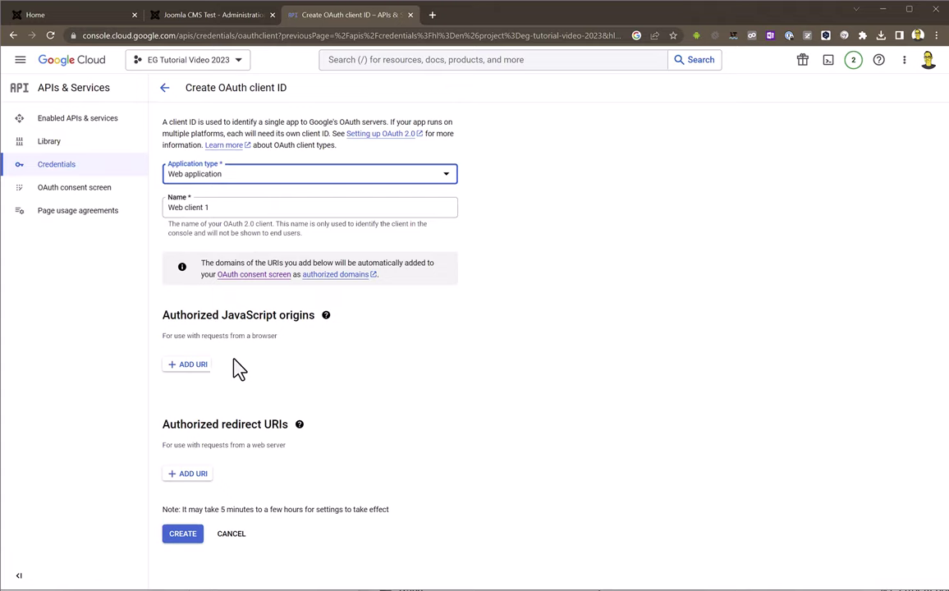
pyautogui.click(188, 364)
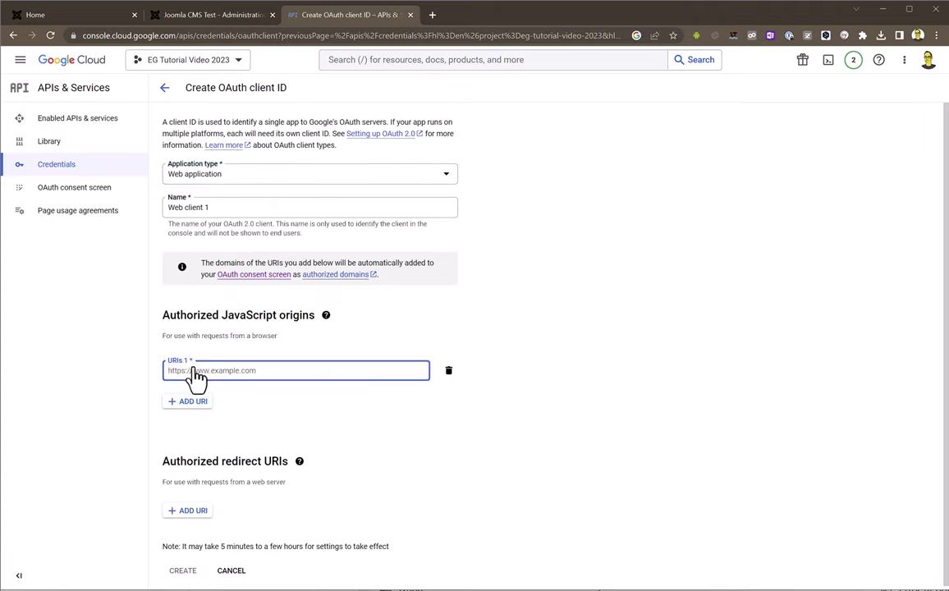
pyautogui.write('https://eg.io')
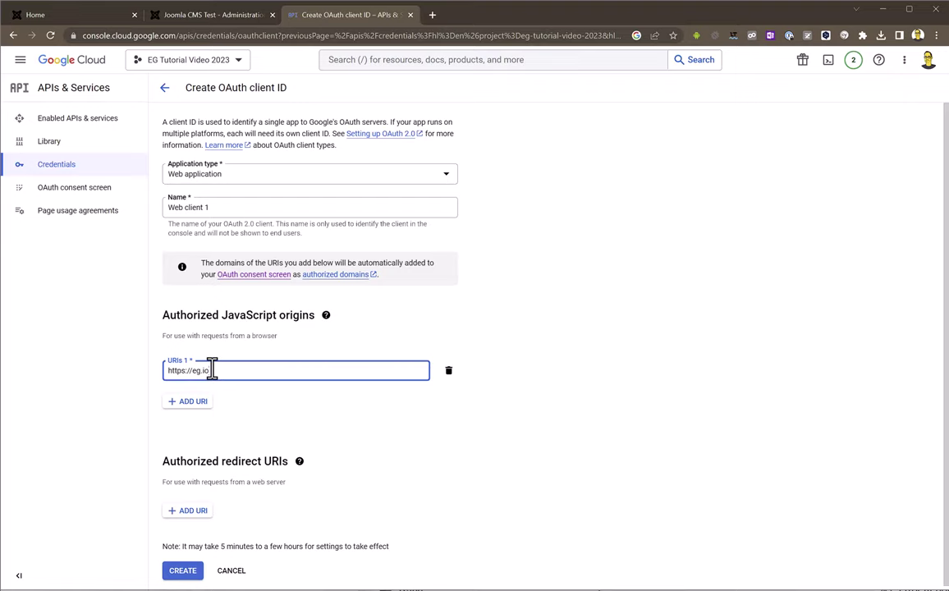
pyautogui.click(183, 574)
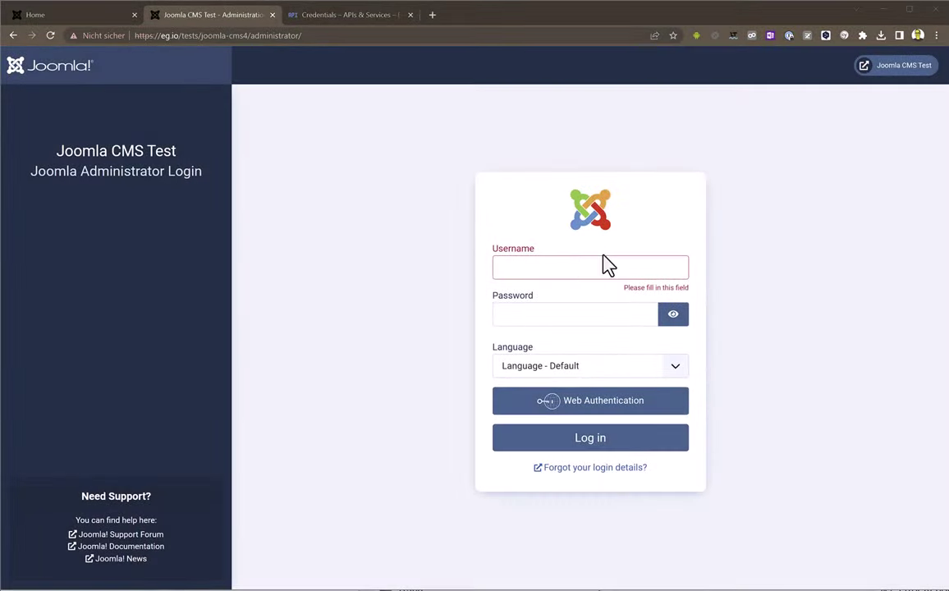
# Log in to the Joomla administrator and open the Event Gallery component
pyautogui.click(580, 268)
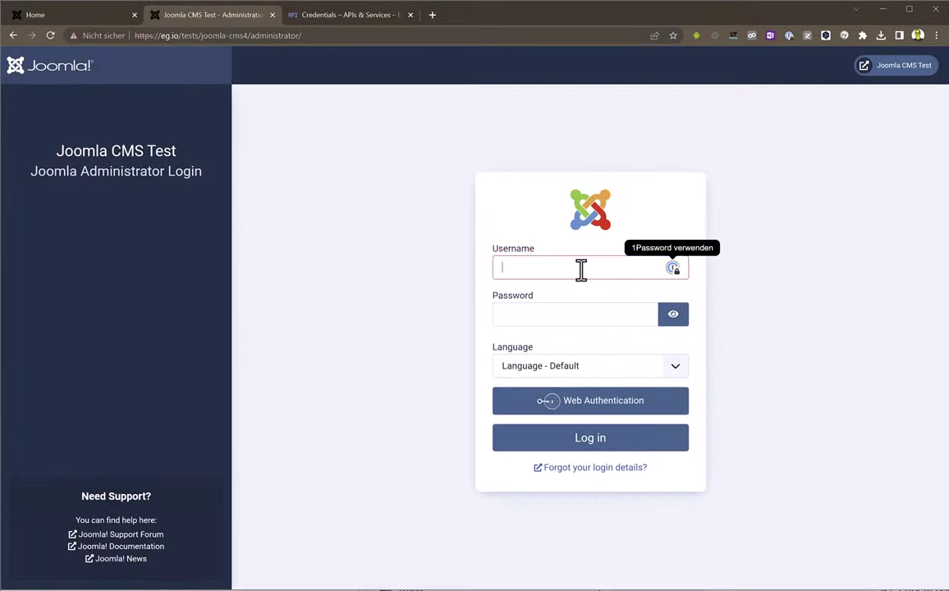
pyautogui.write('admin')
pyautogui.press('Tab')
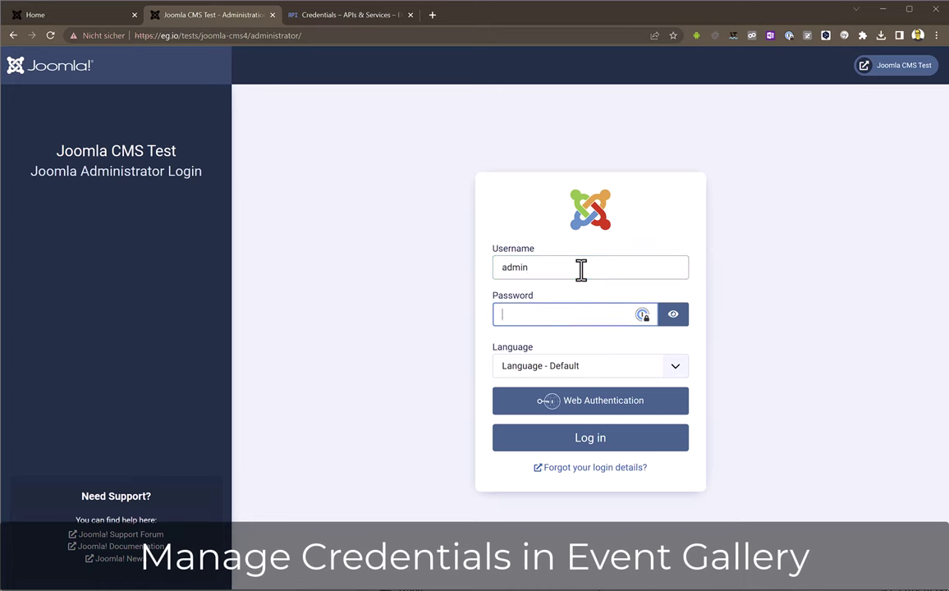
pyautogui.write('••••••••••••••')
pyautogui.click(593, 450)
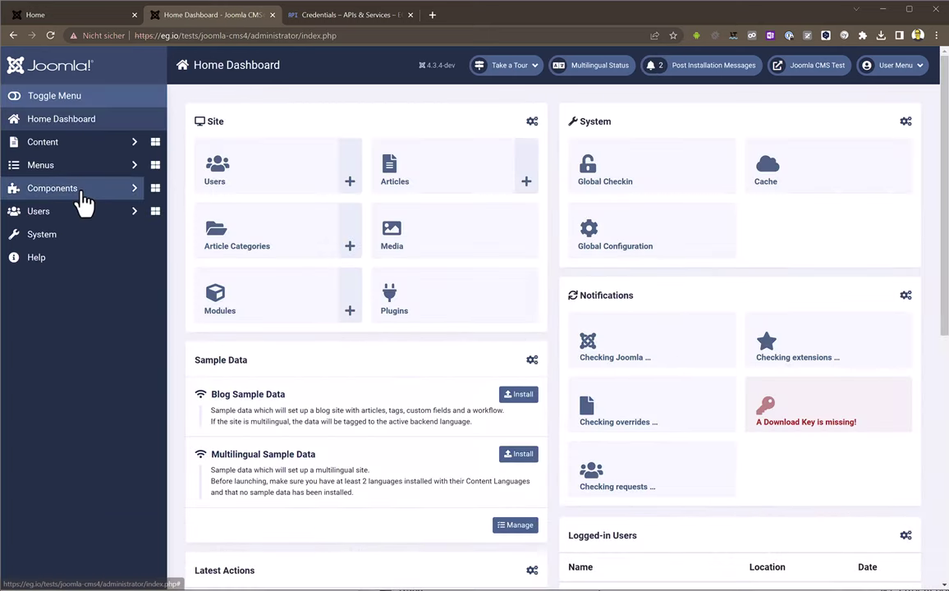
pyautogui.click(82, 195)
pyautogui.click(155, 259)
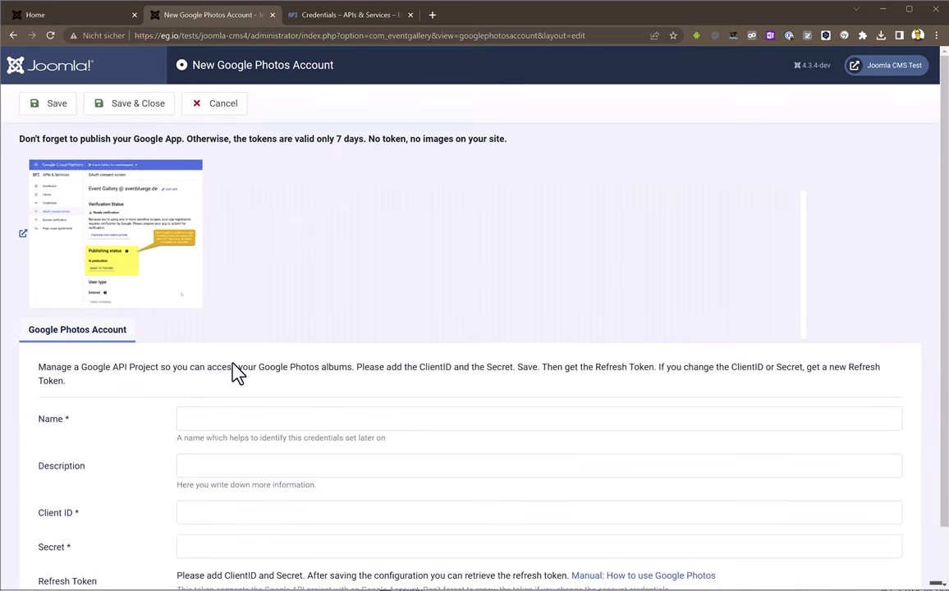
# Save a Google Photos account 'Tutorial Credentials' with the pasted client ID and secret
pyautogui.click(234, 419)
pyautogui.write('Tutorial Credentials')
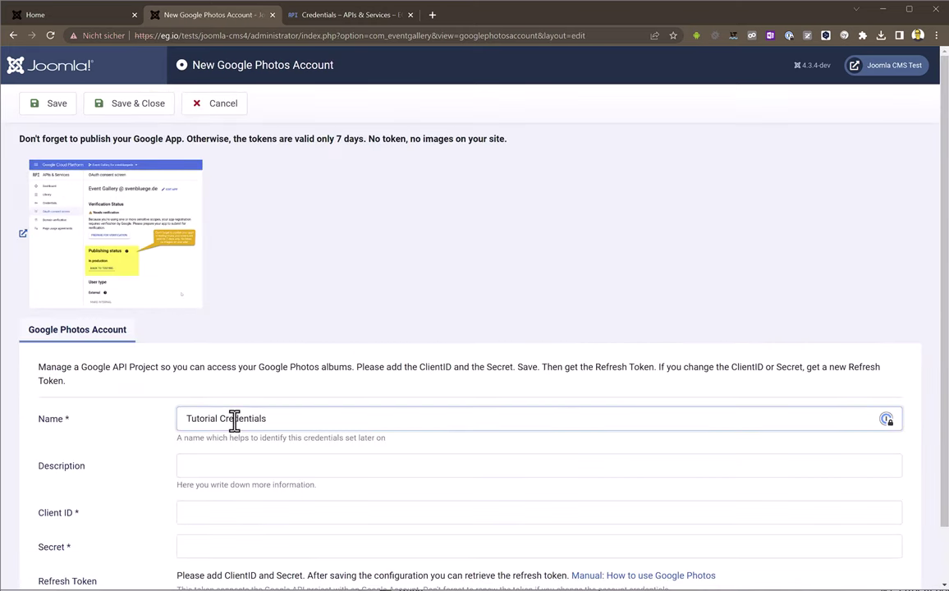
pyautogui.scroll(-1, 234, 420)
pyautogui.click(225, 454)
pyautogui.hotkey('ctrl', 'v')
pyautogui.press('Tab')
pyautogui.hotkey('ctrl', 'v')
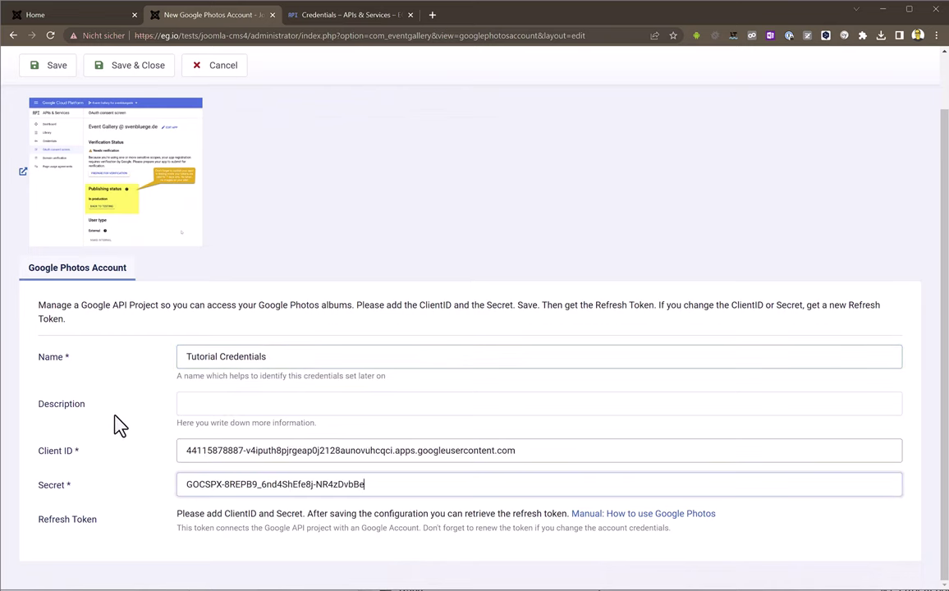
pyautogui.click(49, 65)
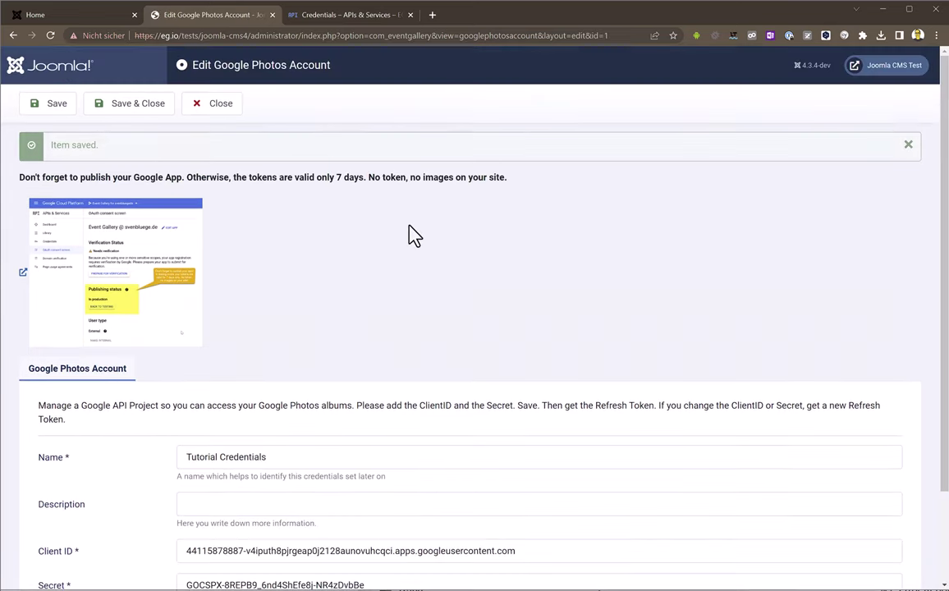
# Request a refresh token and copy the redirect URL shown in its window
pyautogui.scroll(-2, 409, 233)
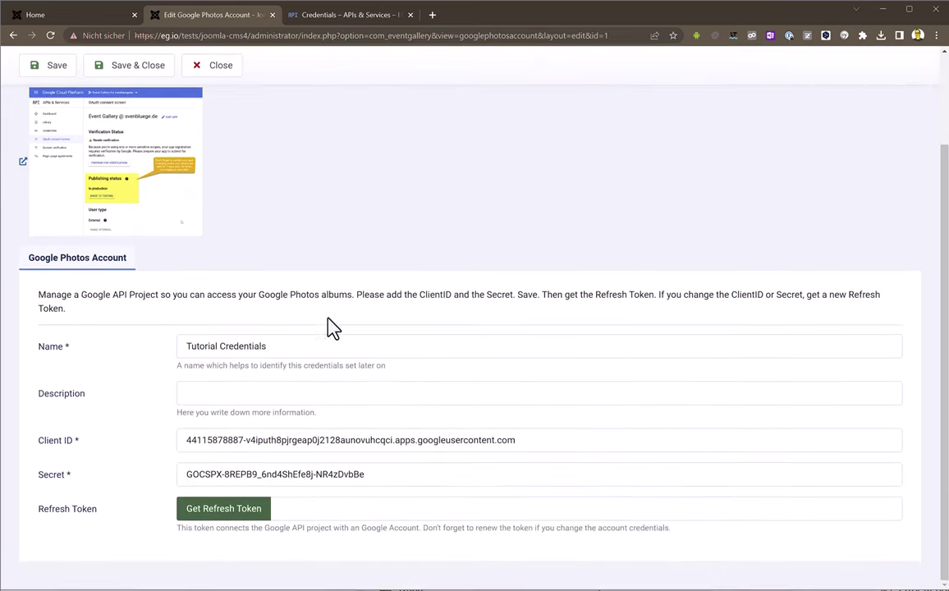
pyautogui.click(227, 525)
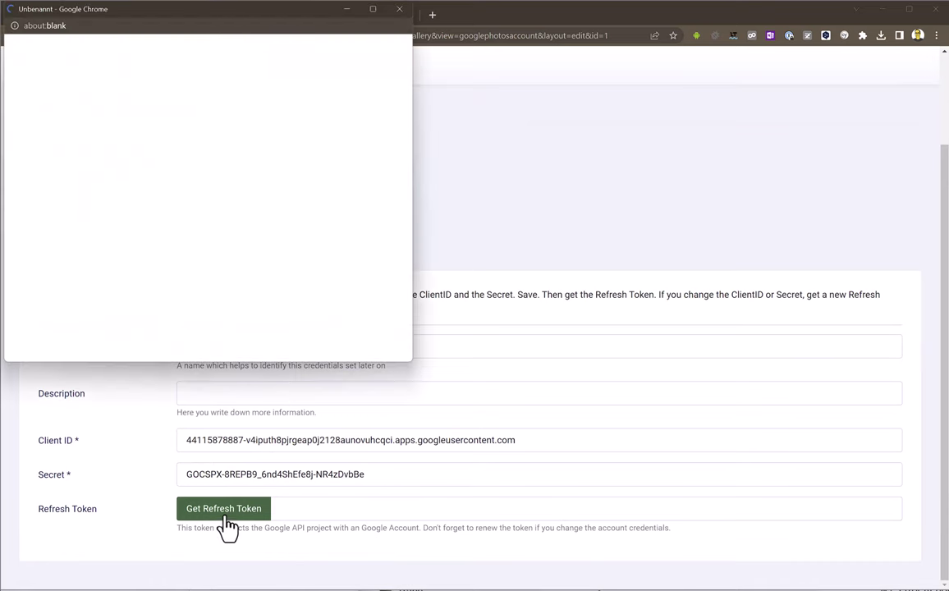
pyautogui.moveTo(154, 17); pyautogui.dragTo(448, 86)
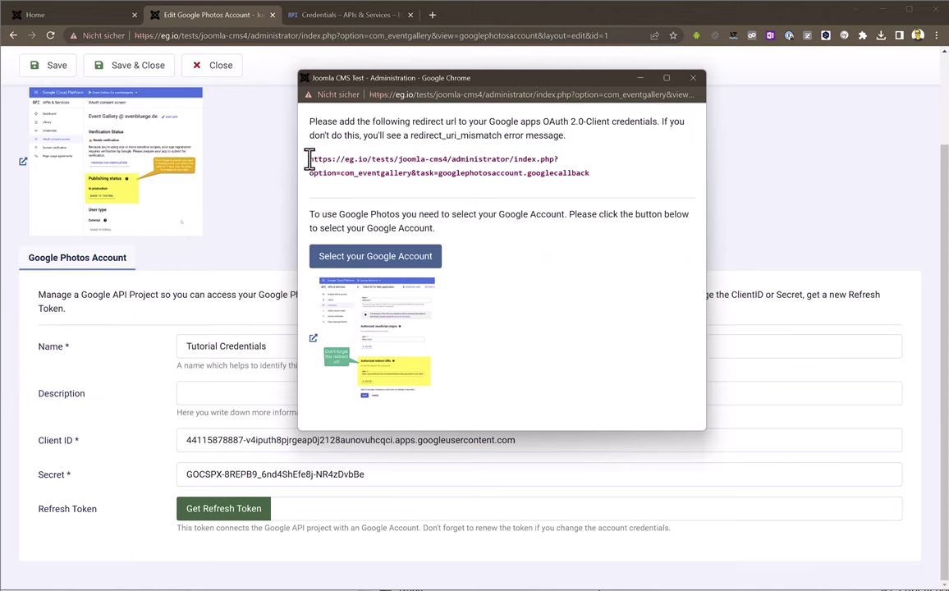
pyautogui.moveTo(310, 158); pyautogui.dragTo(587, 174)
pyautogui.rightClick(588, 175)
pyautogui.click(596, 185)
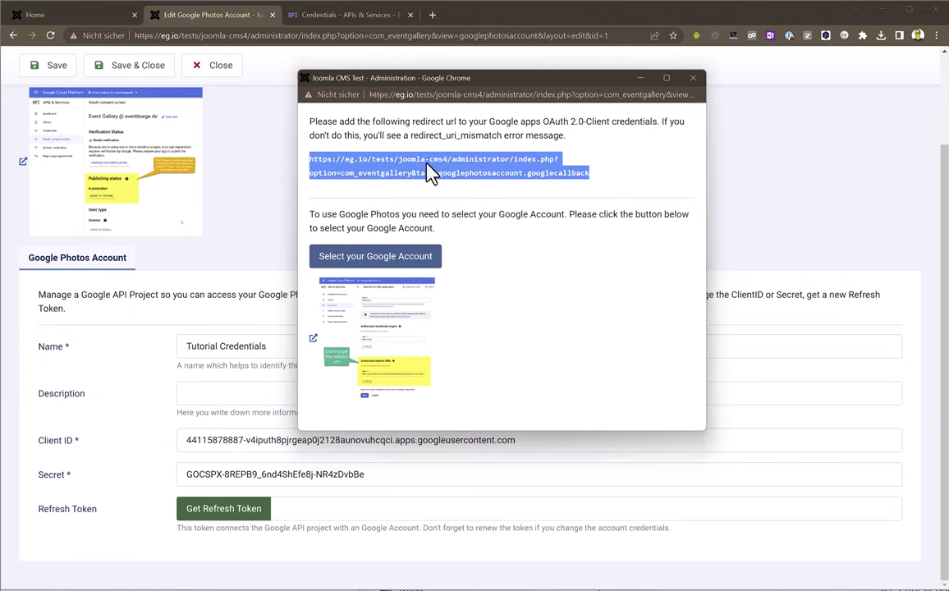
pyautogui.click(295, 14)
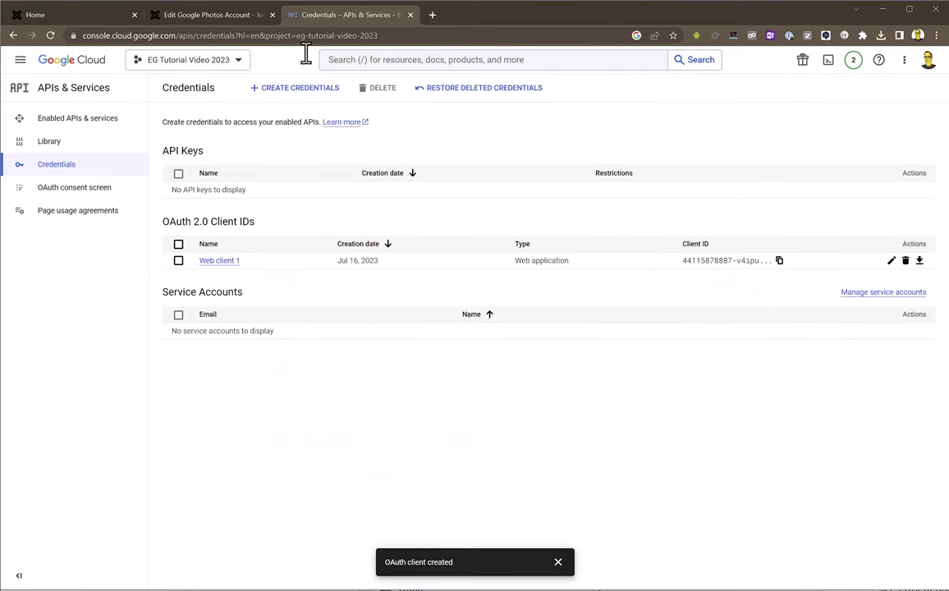
# Add the copied Joomla callback URL as Web client 1's authorized redirect URI and save
pyautogui.click(220, 260)
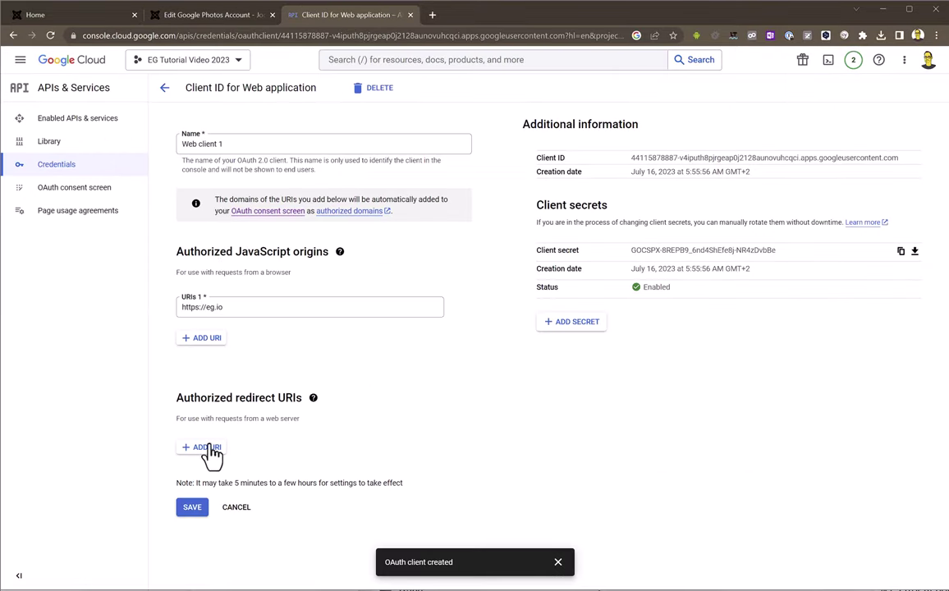
pyautogui.click(205, 448)
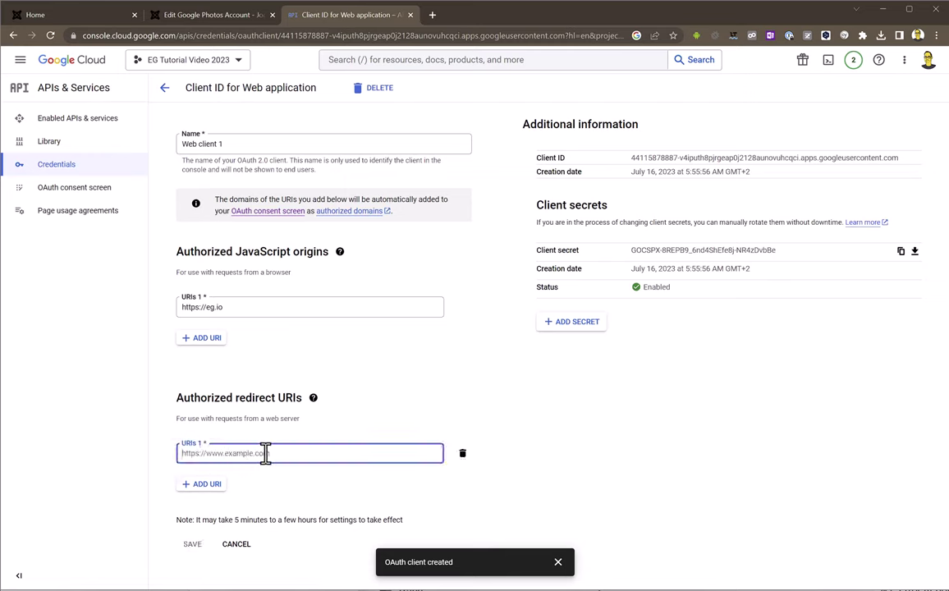
pyautogui.hotkey('ctrl', 'v')
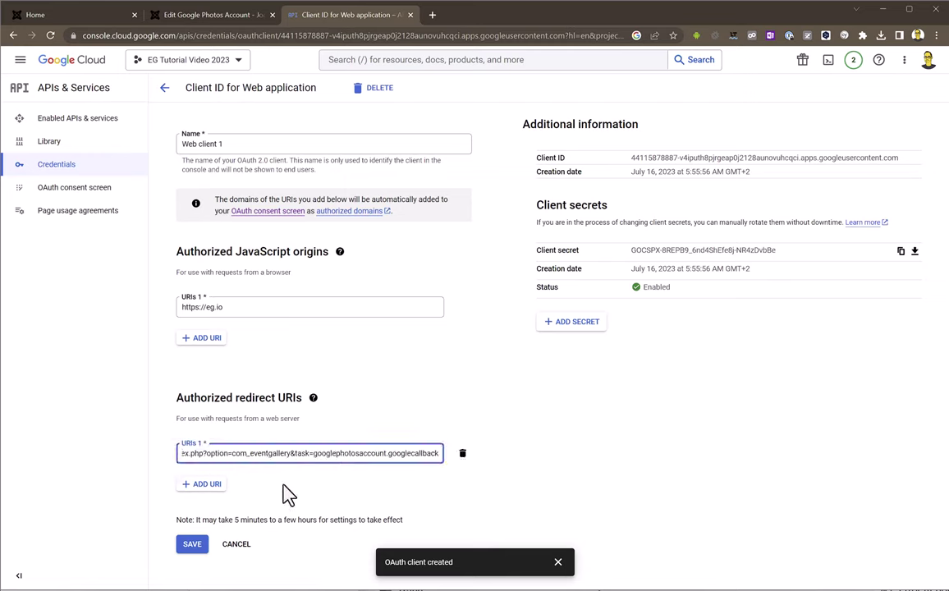
pyautogui.click(286, 497)
pyautogui.click(194, 545)
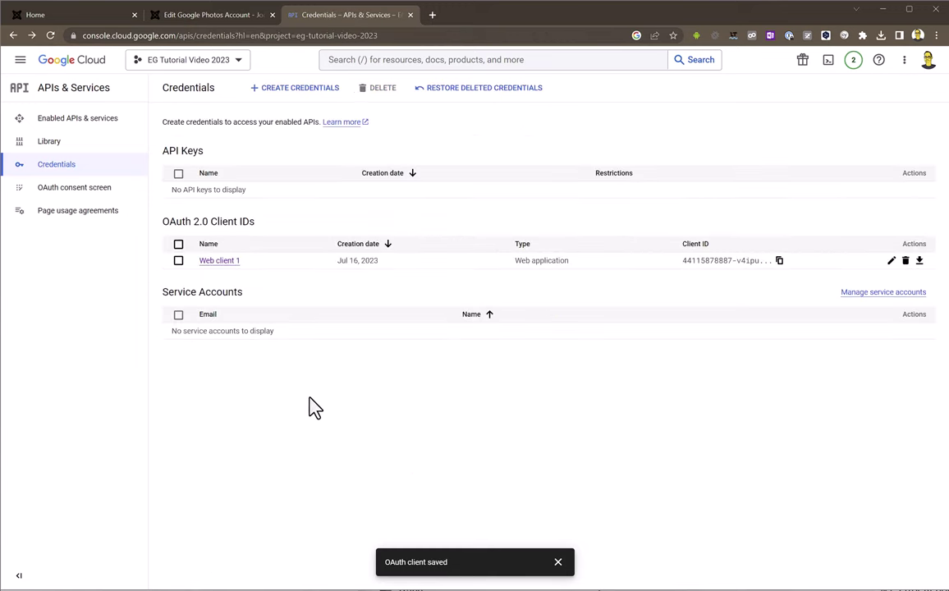
# Back in the Joomla token window, sign in with the personal Google account
pyautogui.click(191, 18)
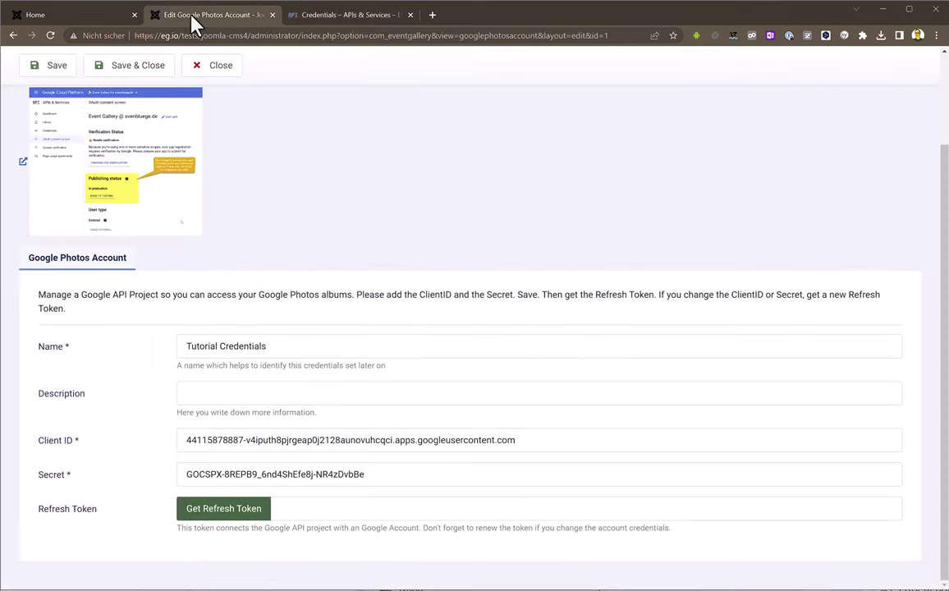
pyautogui.hotkey('alt', 'Tab')
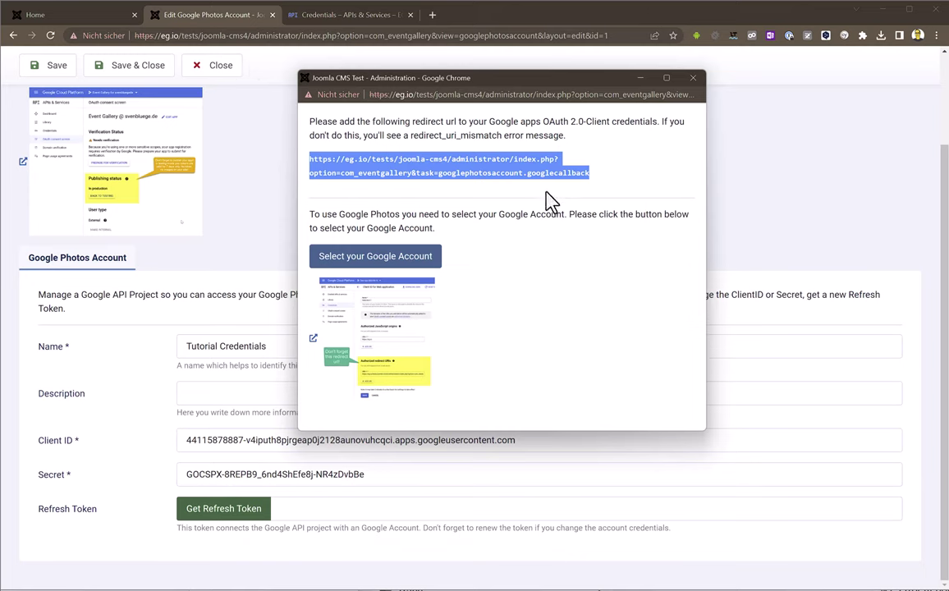
pyautogui.click(546, 199)
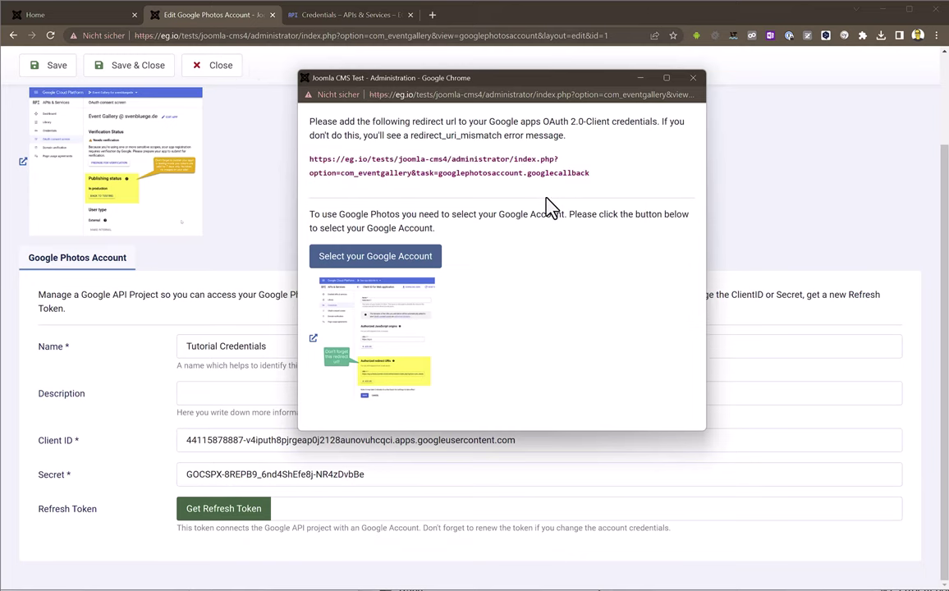
pyautogui.click(386, 257)
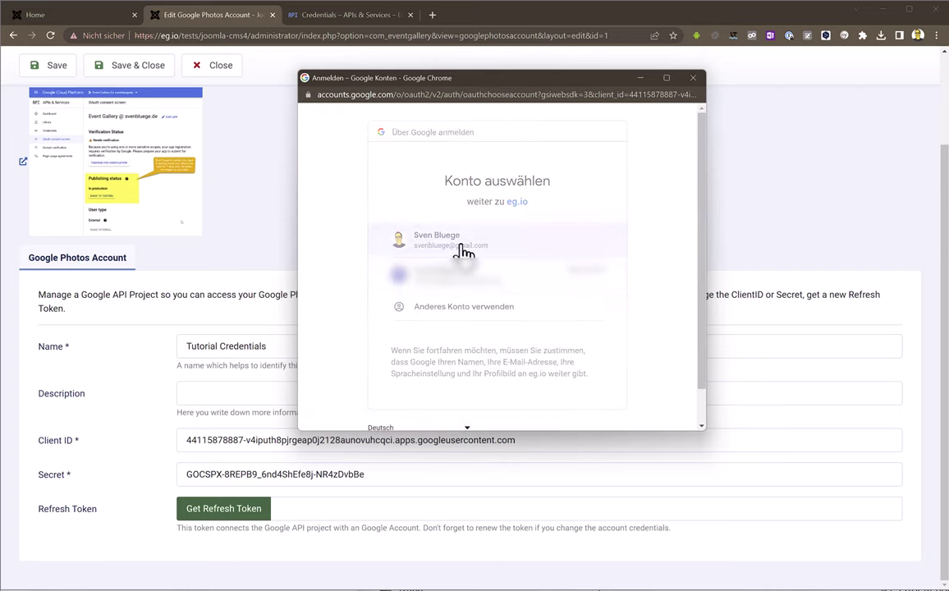
pyautogui.click(463, 250)
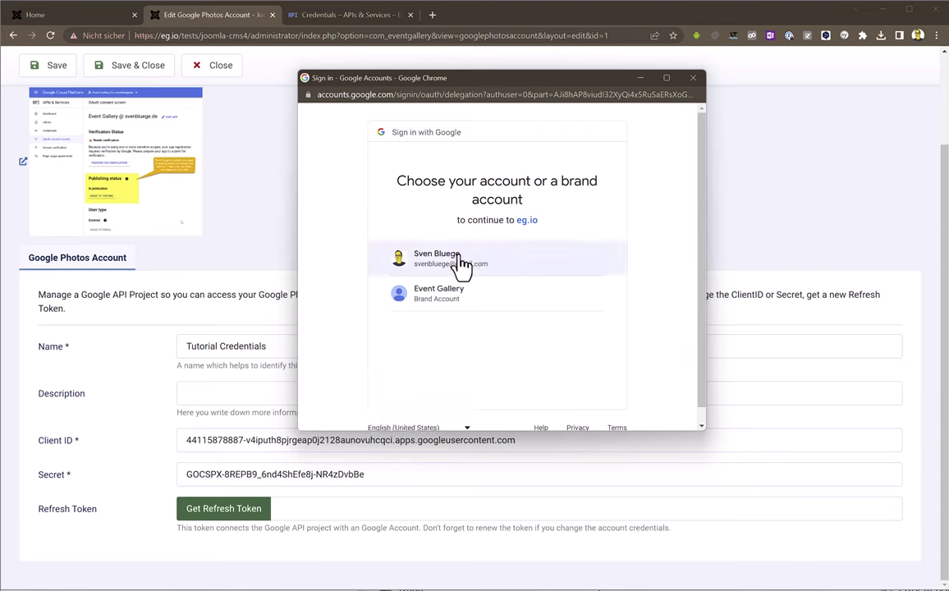
pyautogui.click(462, 263)
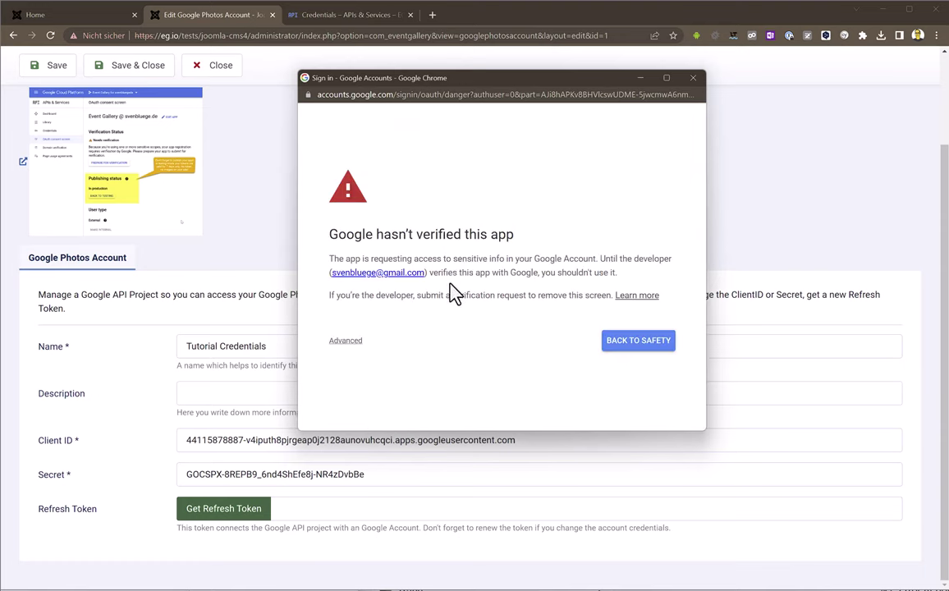
# Bypass the unverified-app warning, grant YouTube and Photos library access, and save the account
pyautogui.click(356, 345)
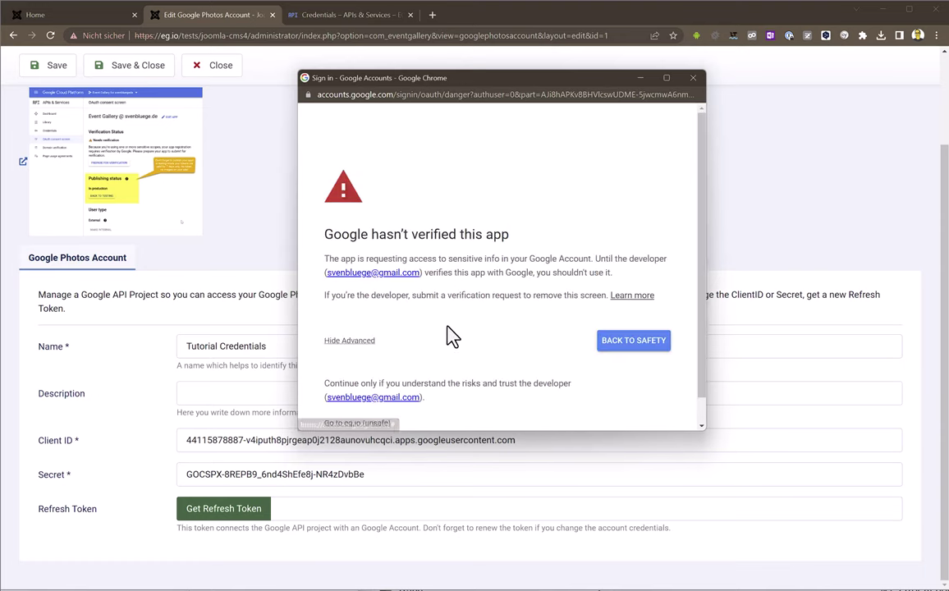
pyautogui.scroll(-1, 378, 371)
pyautogui.click(358, 397)
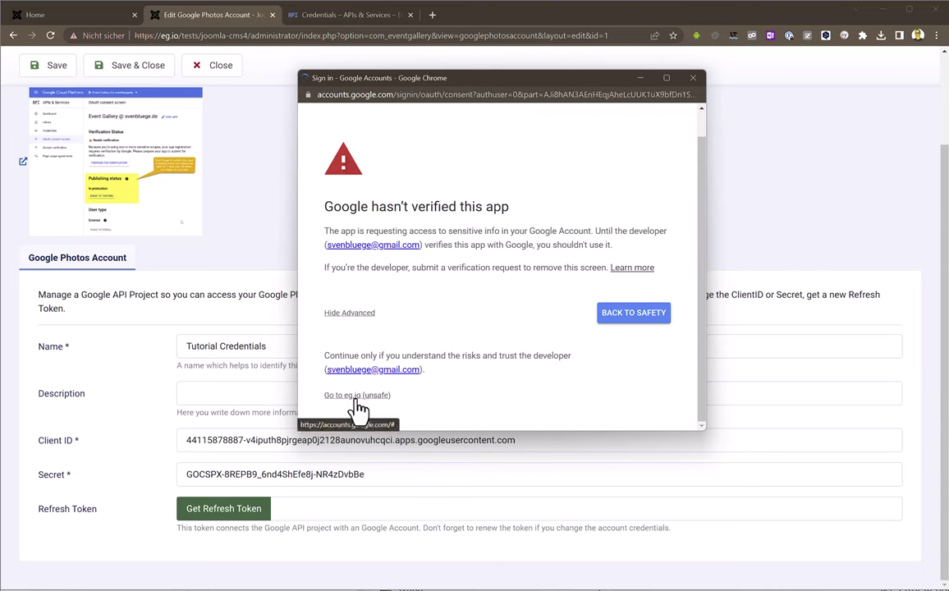
pyautogui.click(597, 313)
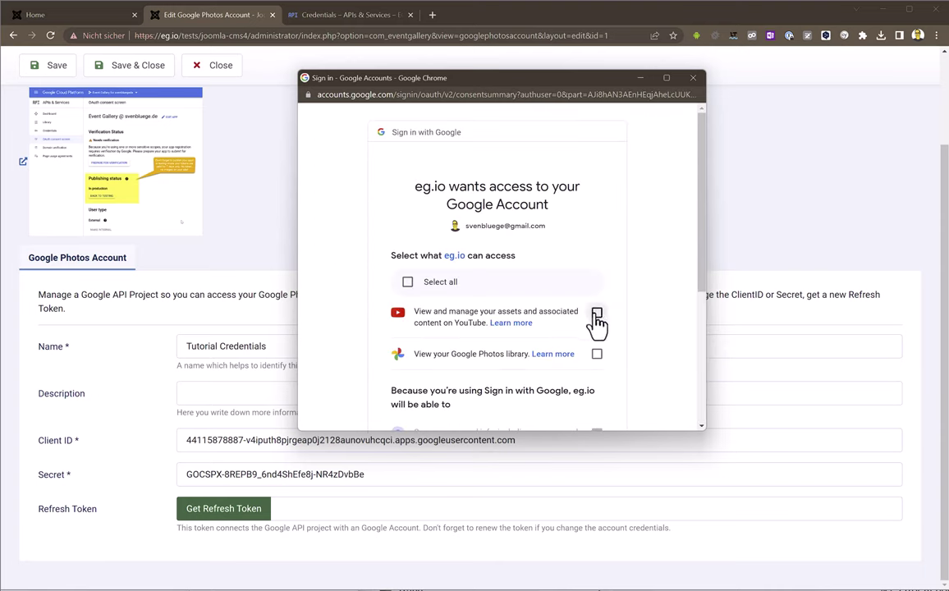
pyautogui.click(597, 354)
pyautogui.scroll(-5, 624, 340)
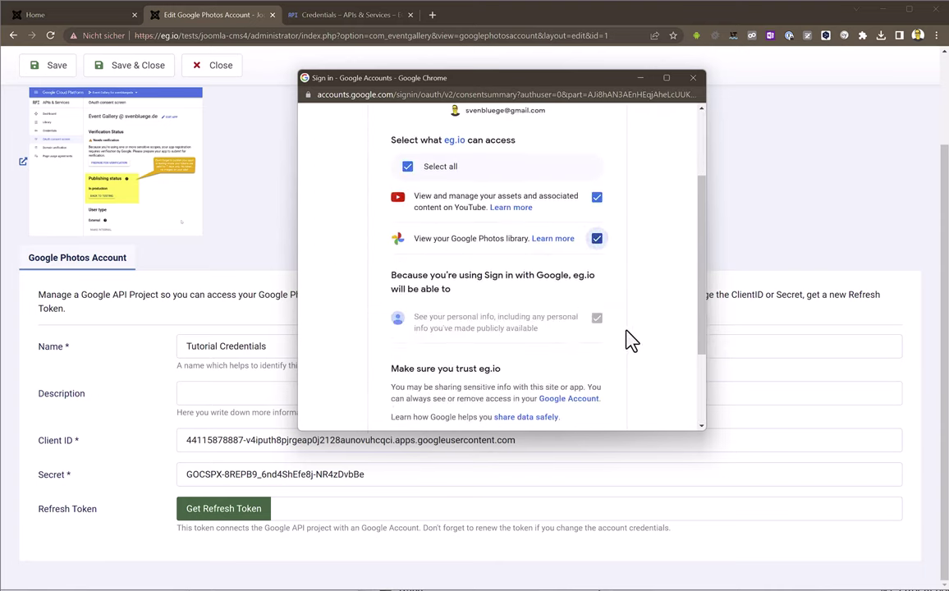
pyautogui.click(558, 361)
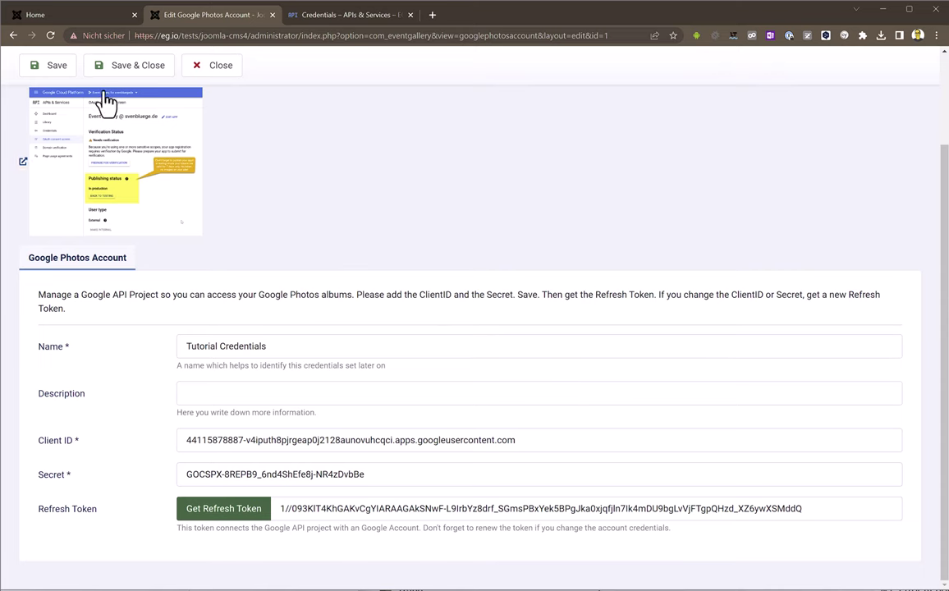
pyautogui.click(50, 64)
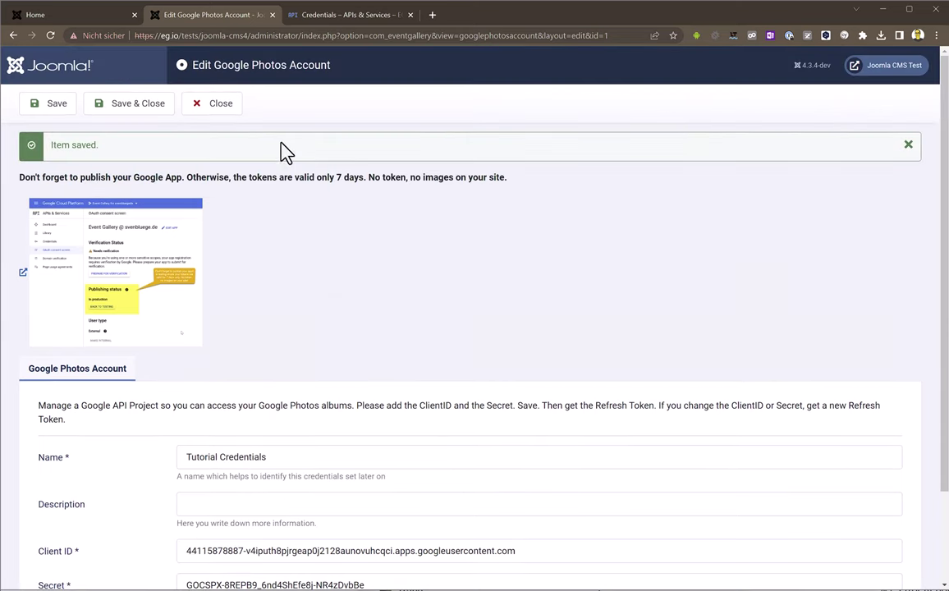
# Start a new event using Google Photos with the Mala - Luftbilder neue Halle album
pyautogui.click(218, 115)
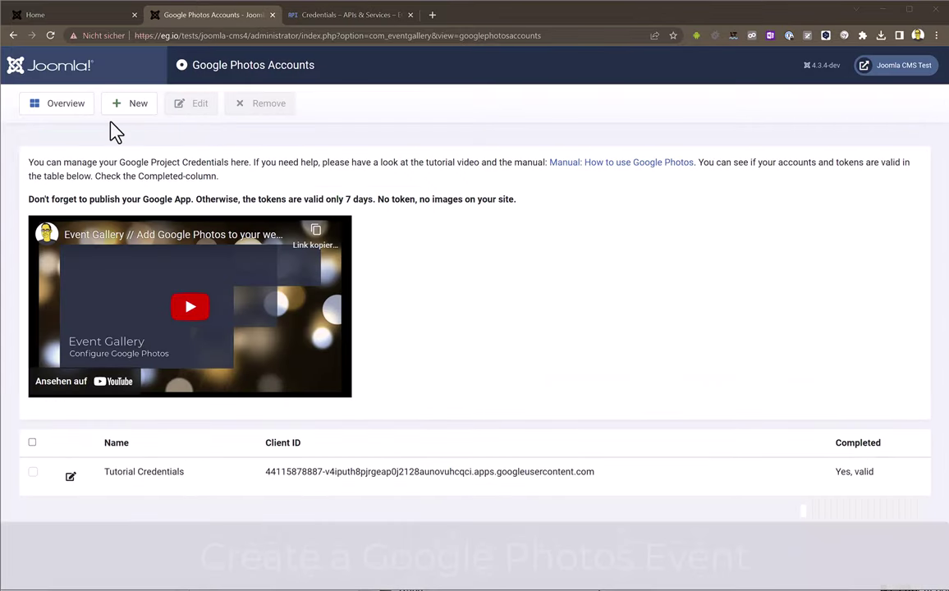
pyautogui.click(47, 117)
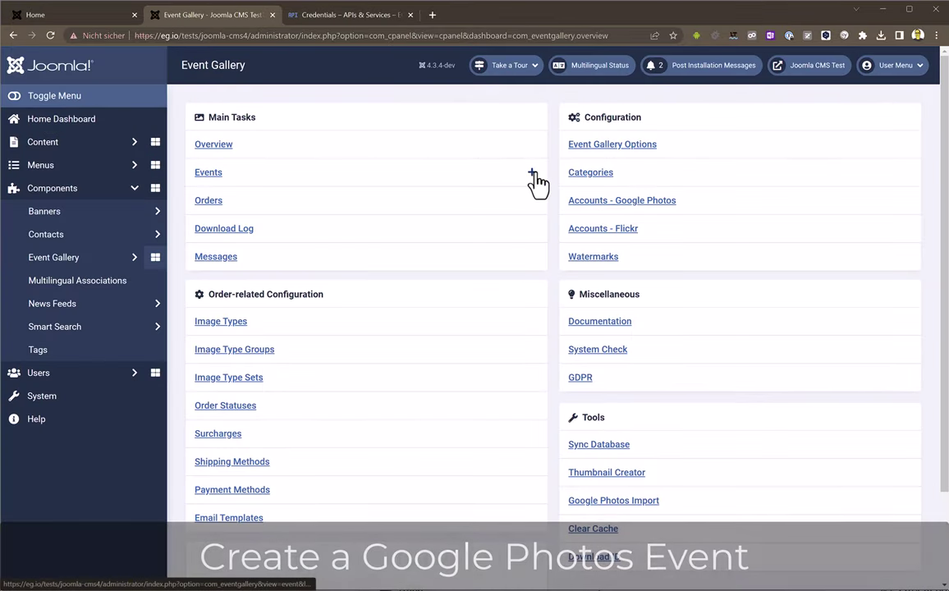
pyautogui.click(534, 179)
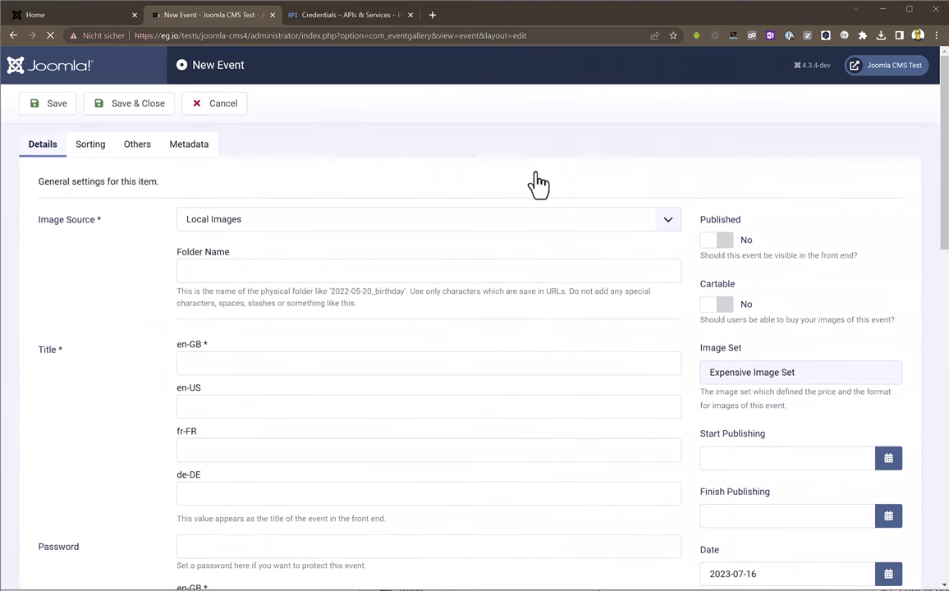
pyautogui.click(529, 223)
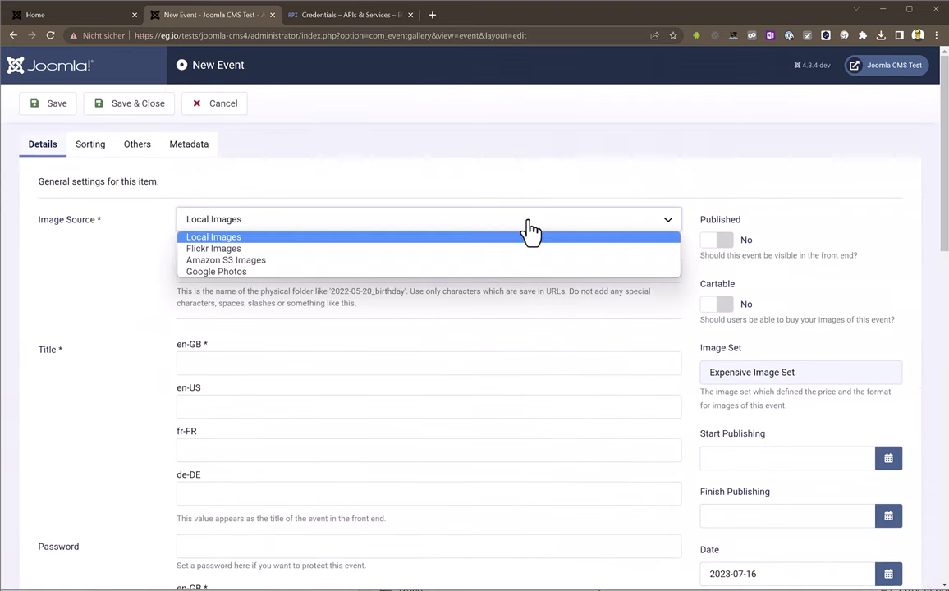
pyautogui.click(517, 271)
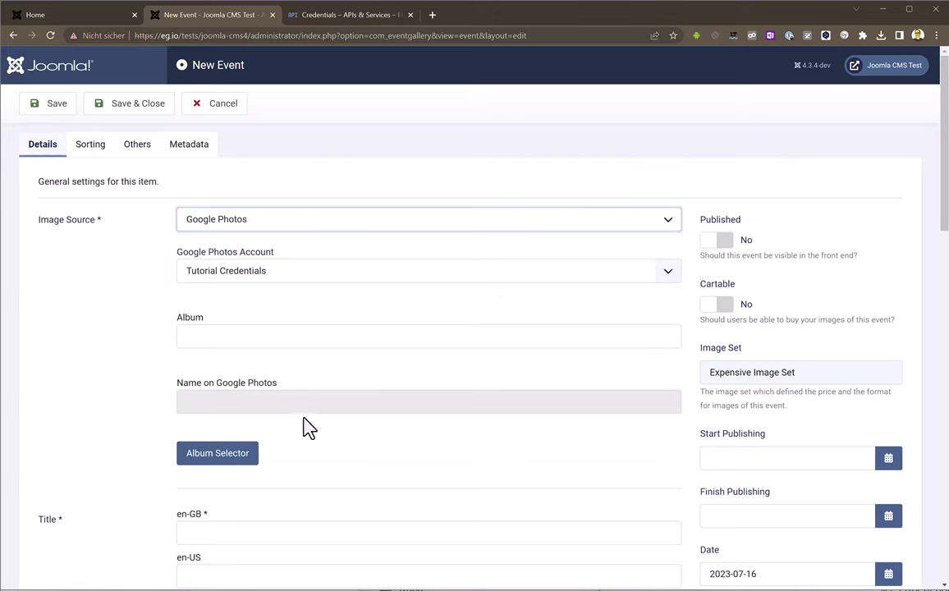
pyautogui.click(234, 455)
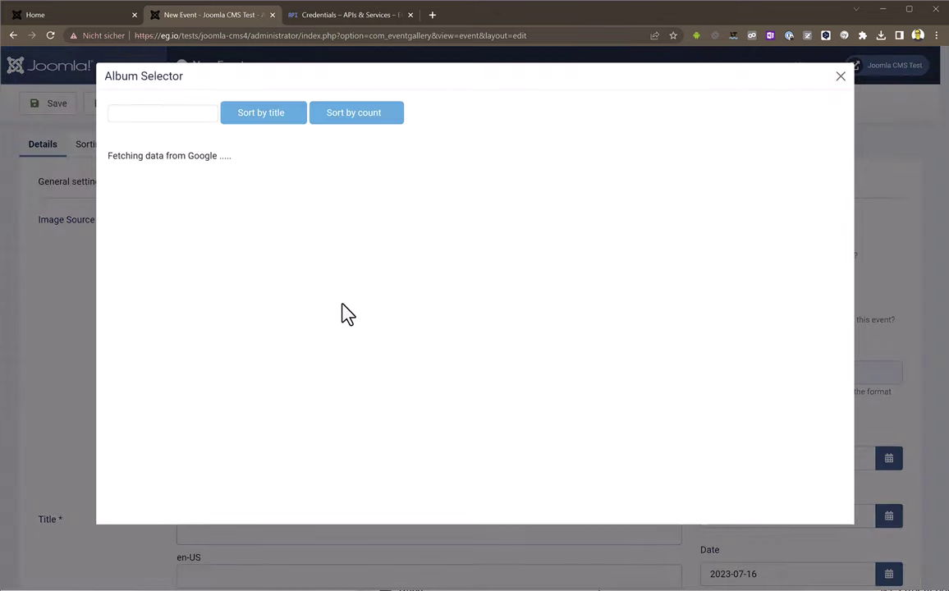
pyautogui.scroll(-5, 345, 314)
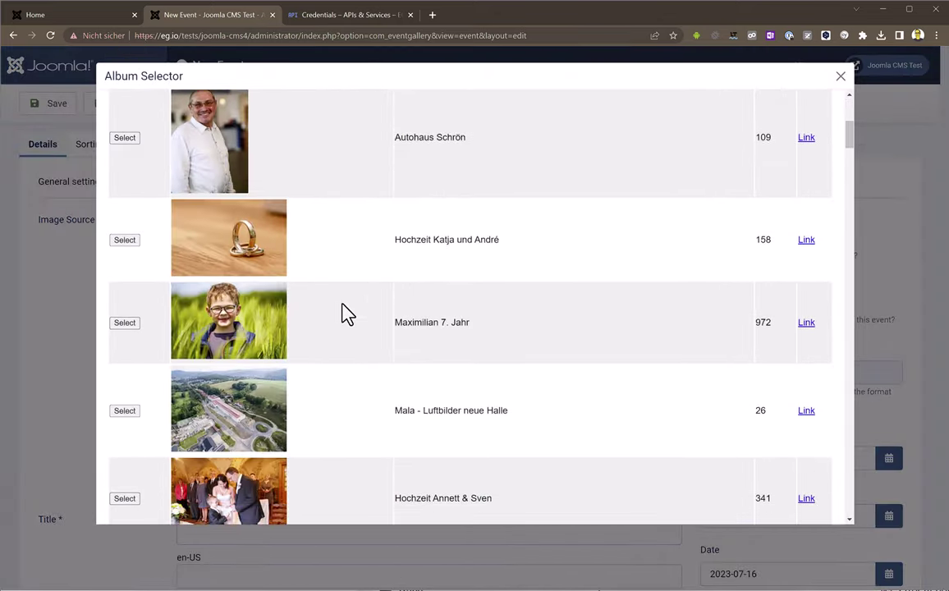
pyautogui.scroll(-3, 202, 304)
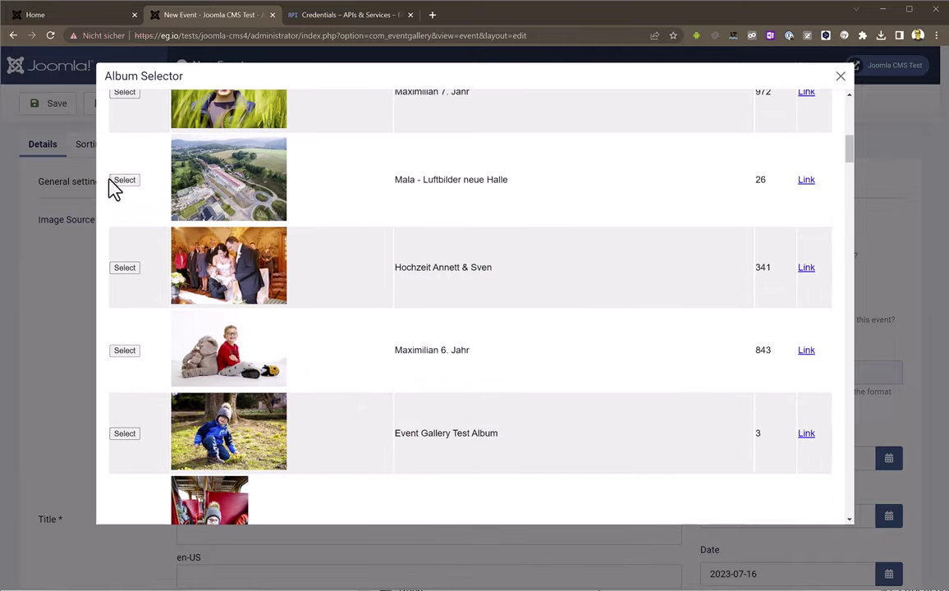
pyautogui.click(125, 181)
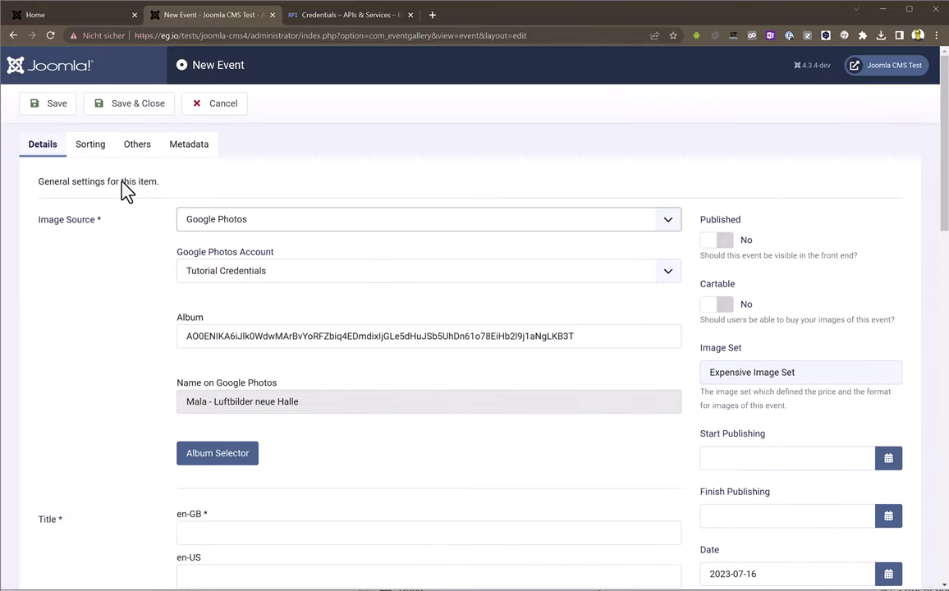
# Title the event 'Test Album' and save and close it
pyautogui.click(57, 109)
pyautogui.scroll(-2, 100, 279)
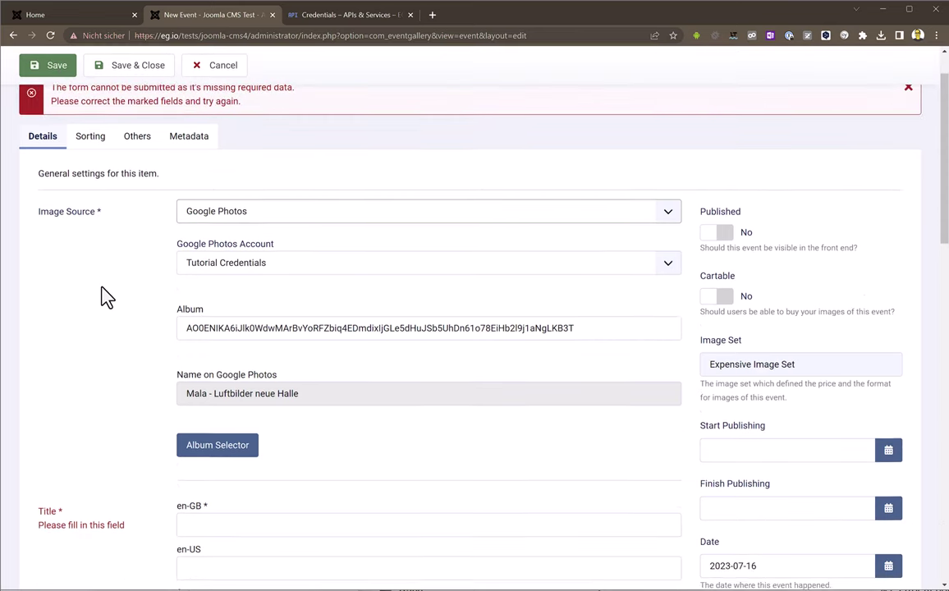
pyautogui.click(243, 470)
pyautogui.write('Test Album')
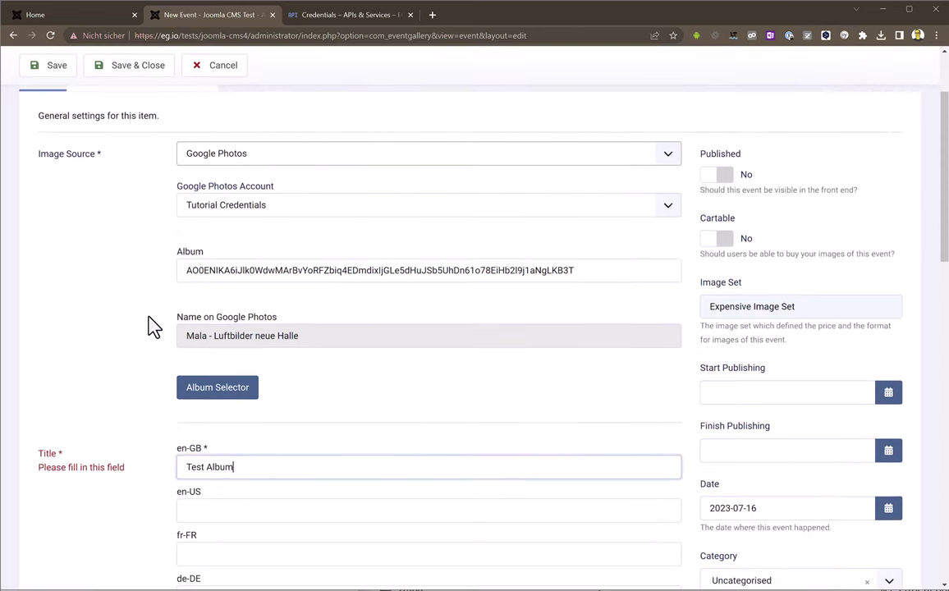
pyautogui.click(111, 69)
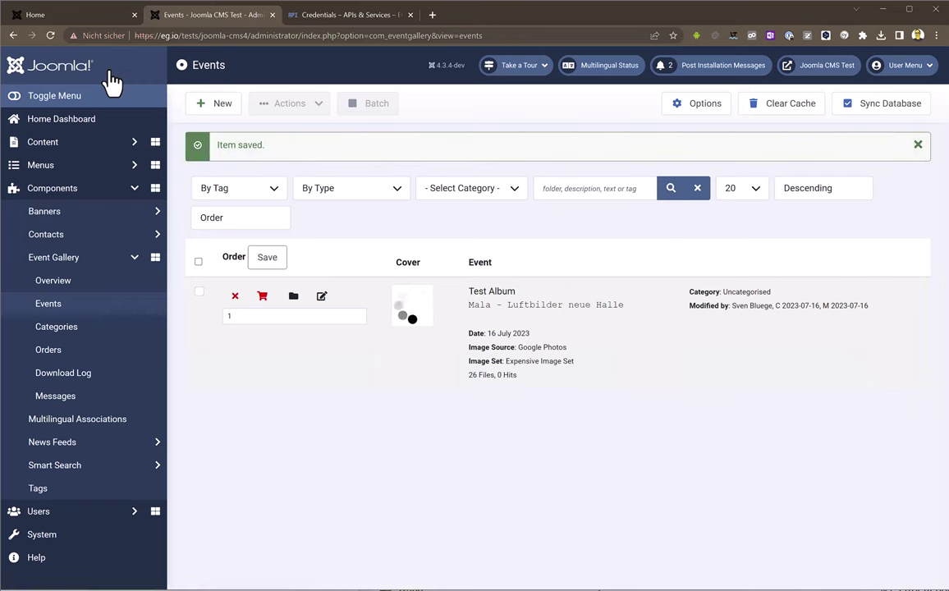
# Publish the Test Album event, then on the refreshed home page open it and enlarge photo 1 of 26
pyautogui.click(239, 299)
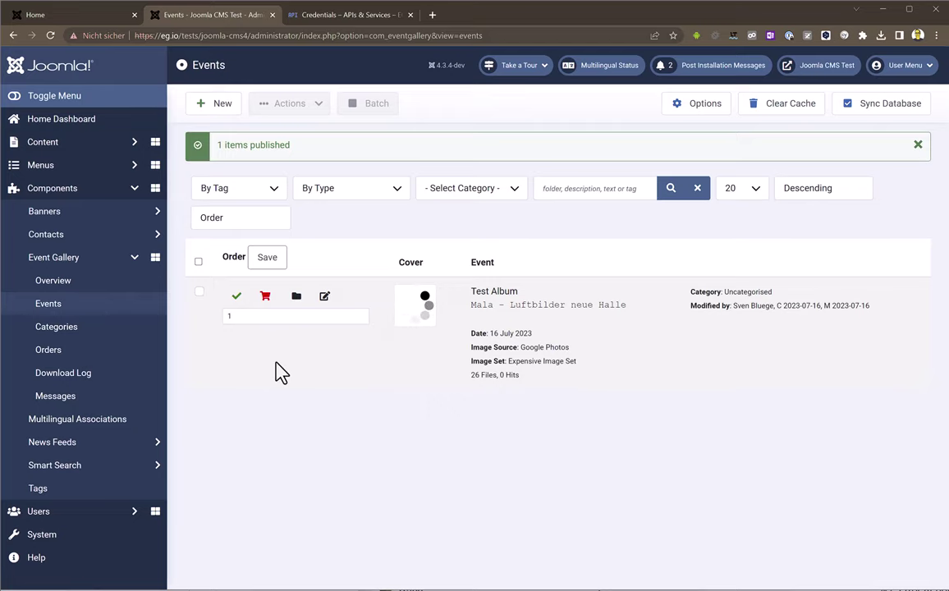
pyautogui.click(69, 18)
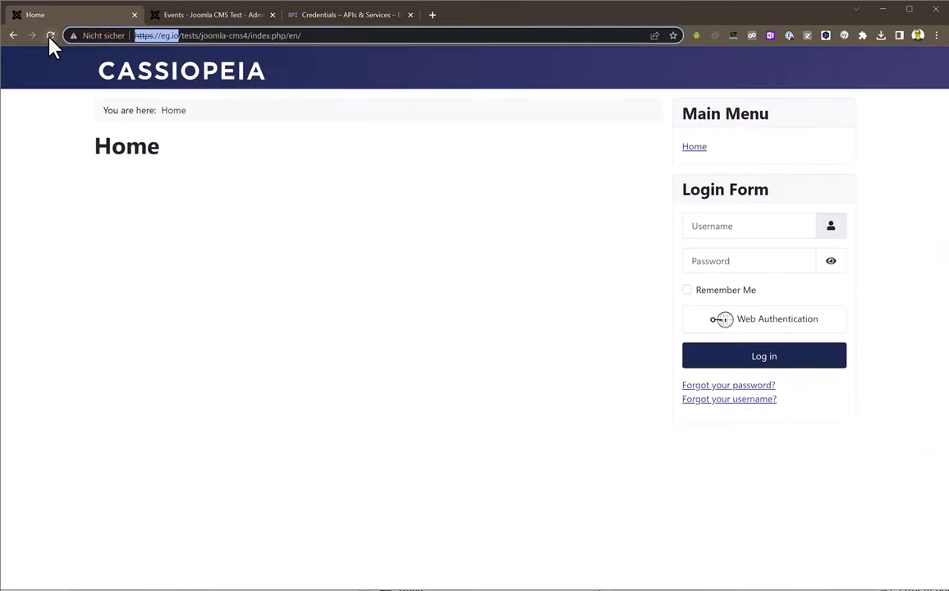
pyautogui.click(50, 36)
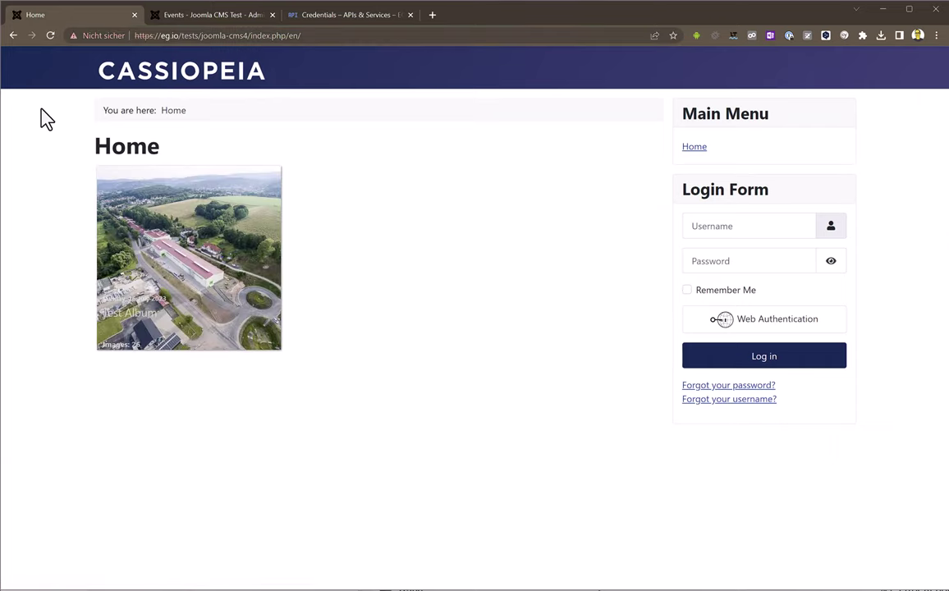
pyautogui.click(194, 248)
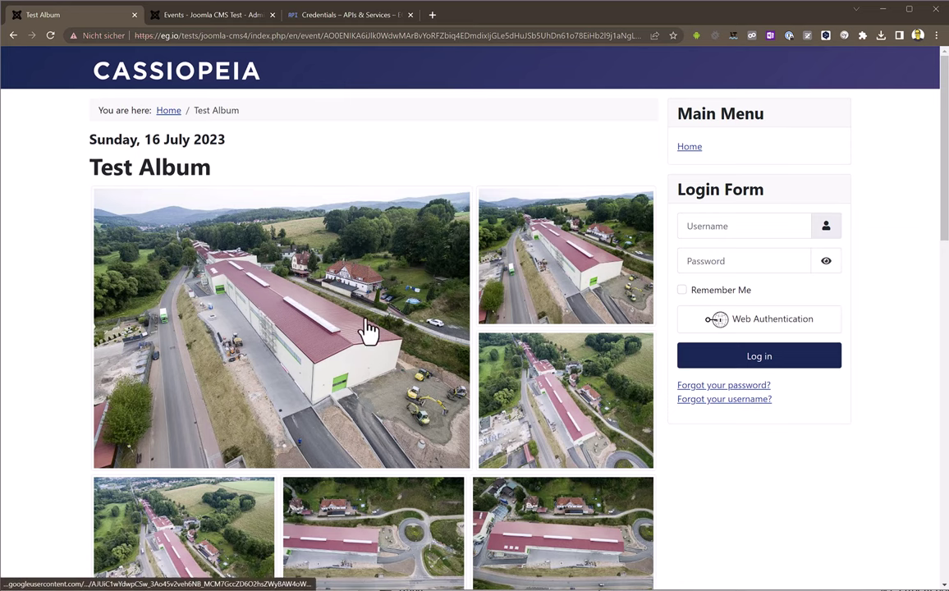
pyautogui.click(312, 348)
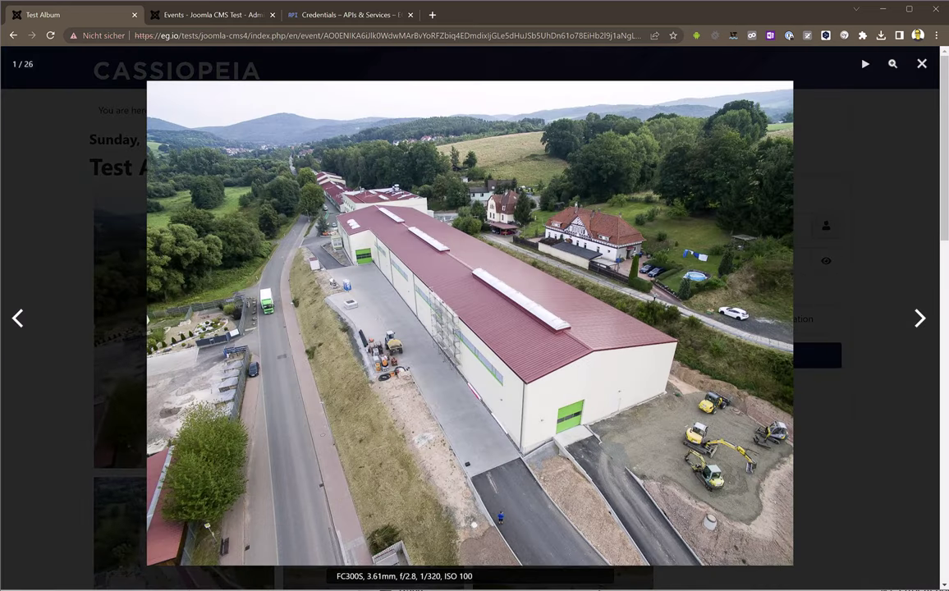